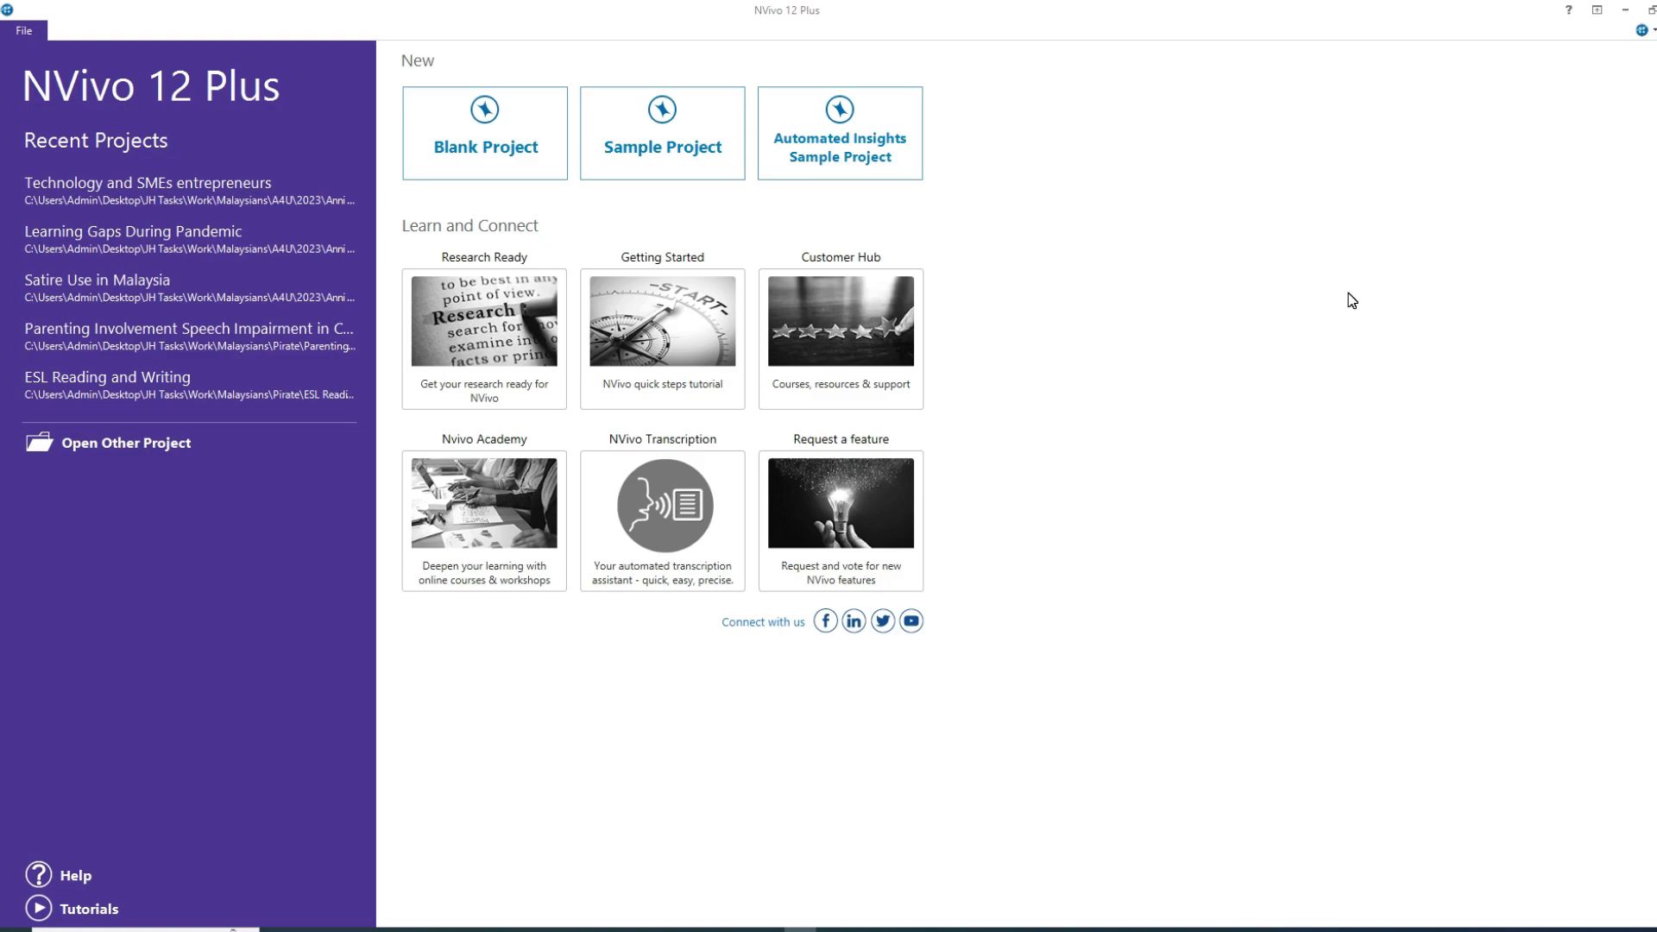
Step: Create a blank project titled "Sartire use in China", described as a qualitative analysis of restricted Satire use and its implications on freedoms of expression in media
click(490, 131)
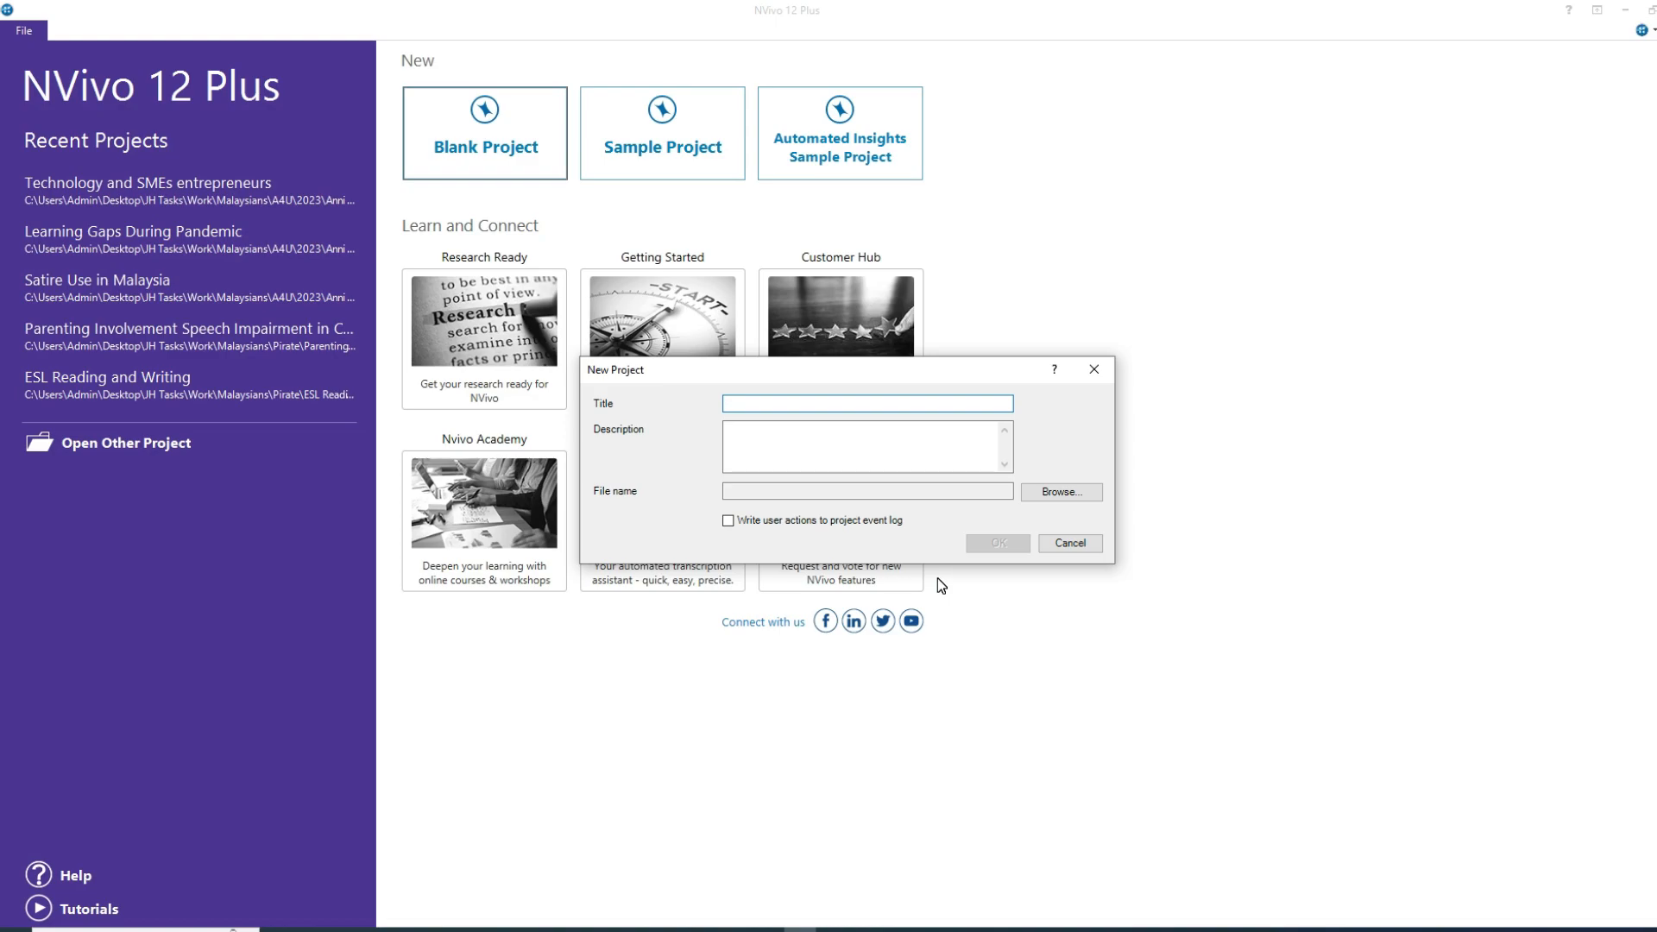
text(Sartire use in China)
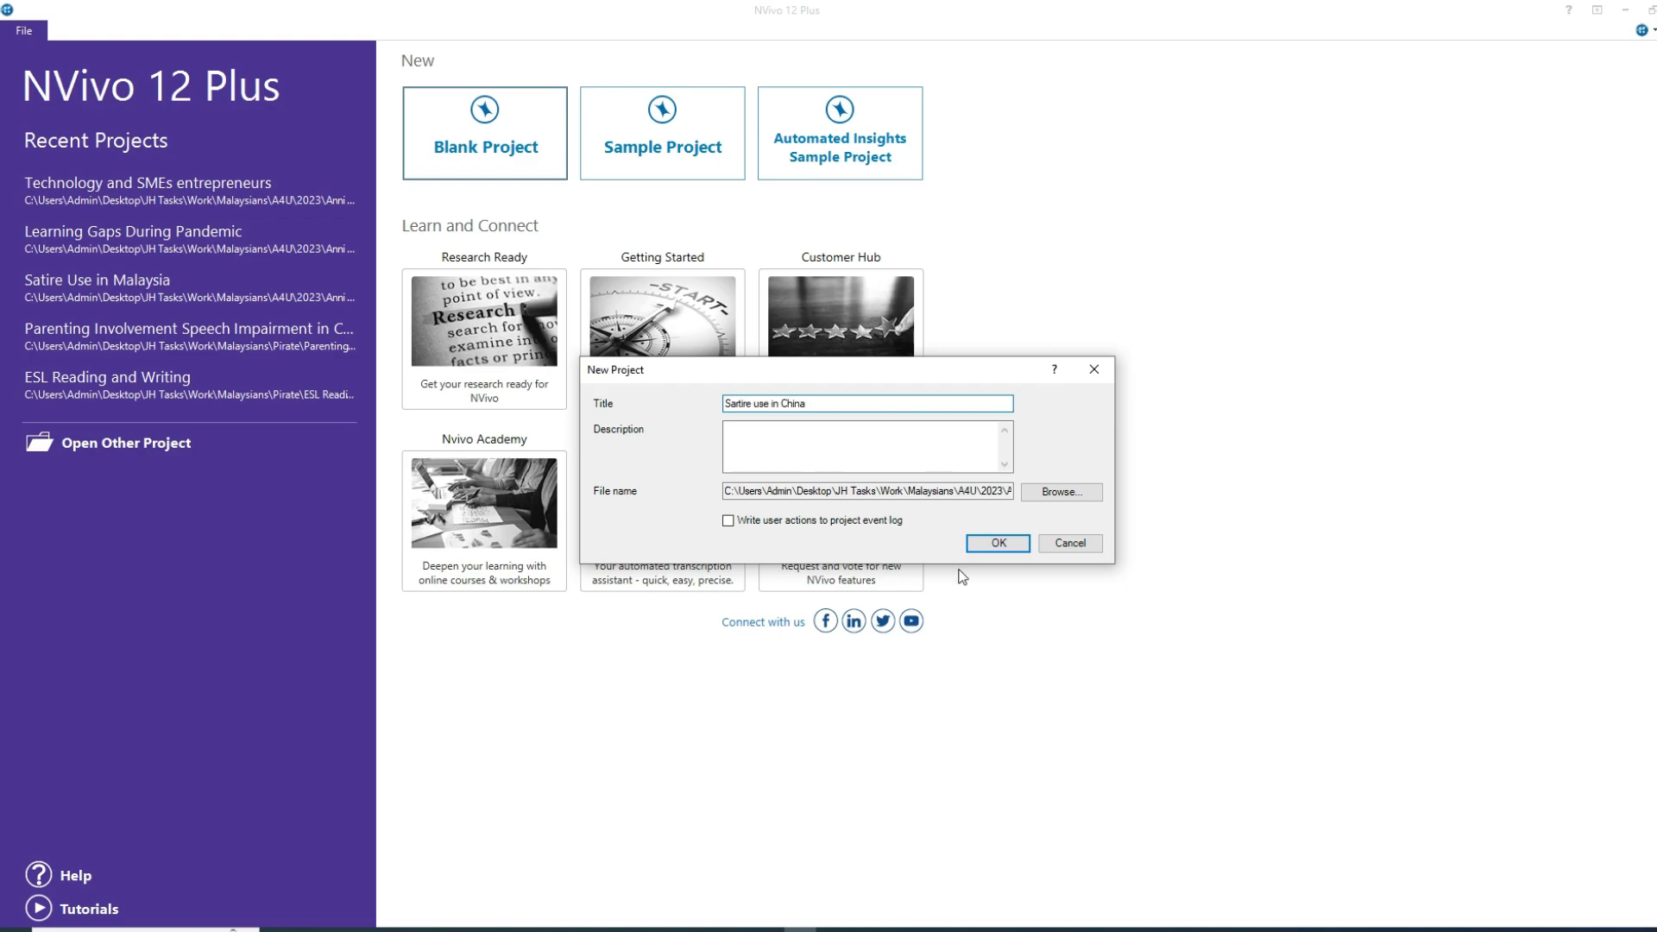
click(758, 441)
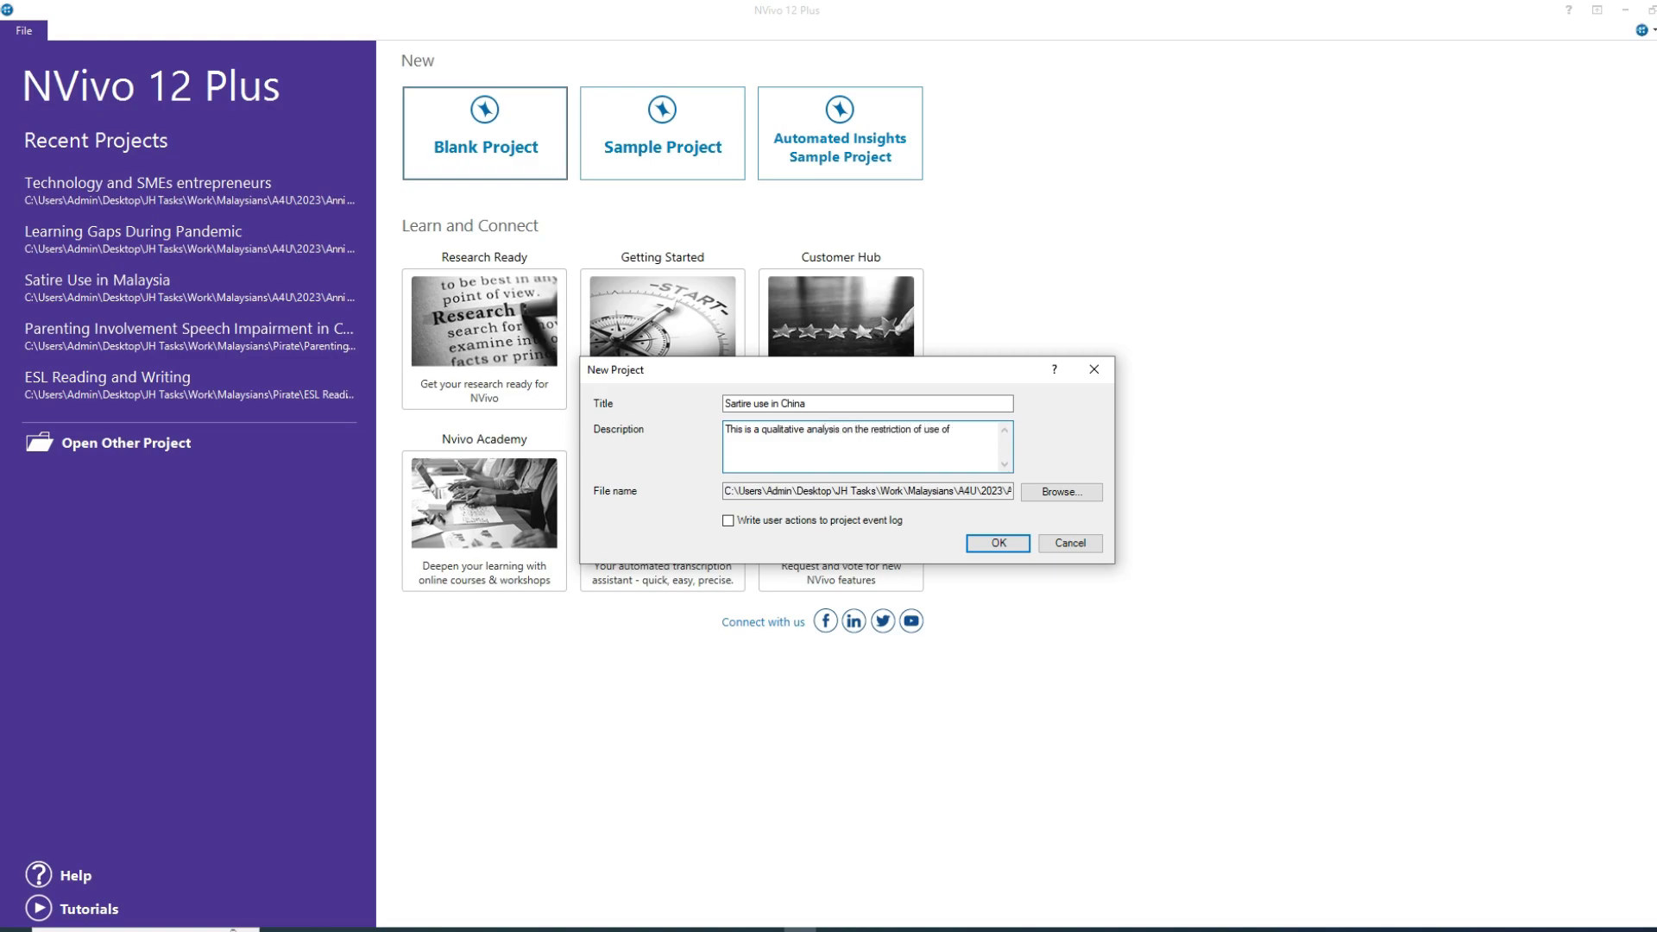
text(n China and its implications on the freedoms of expression in media)
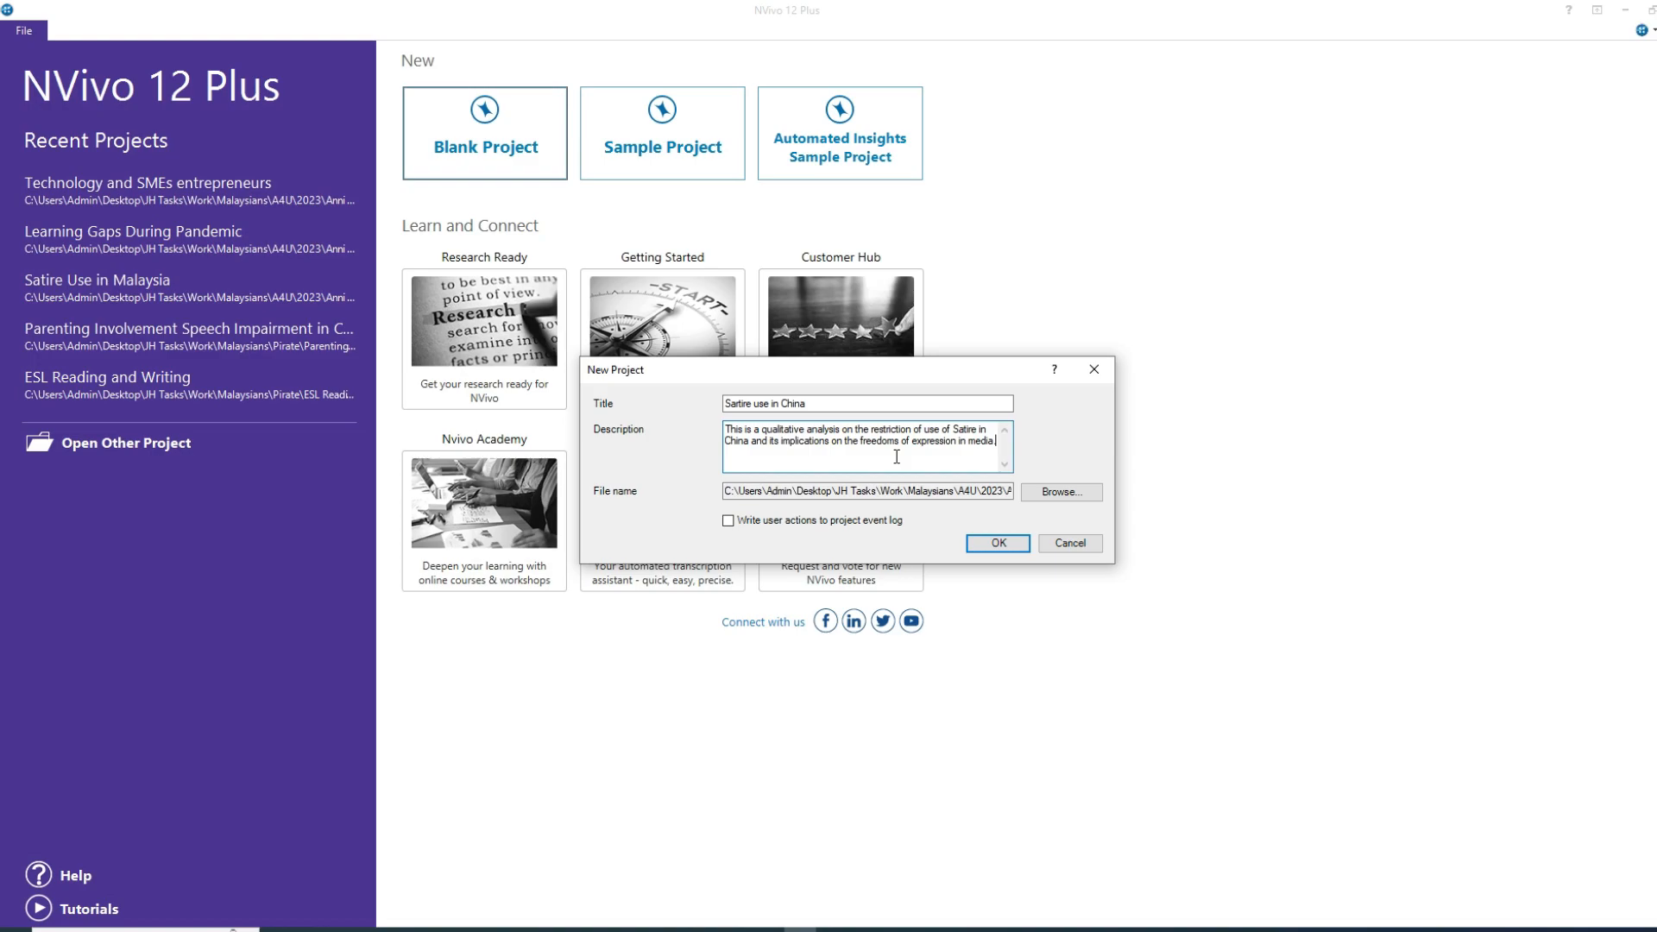
click(1008, 544)
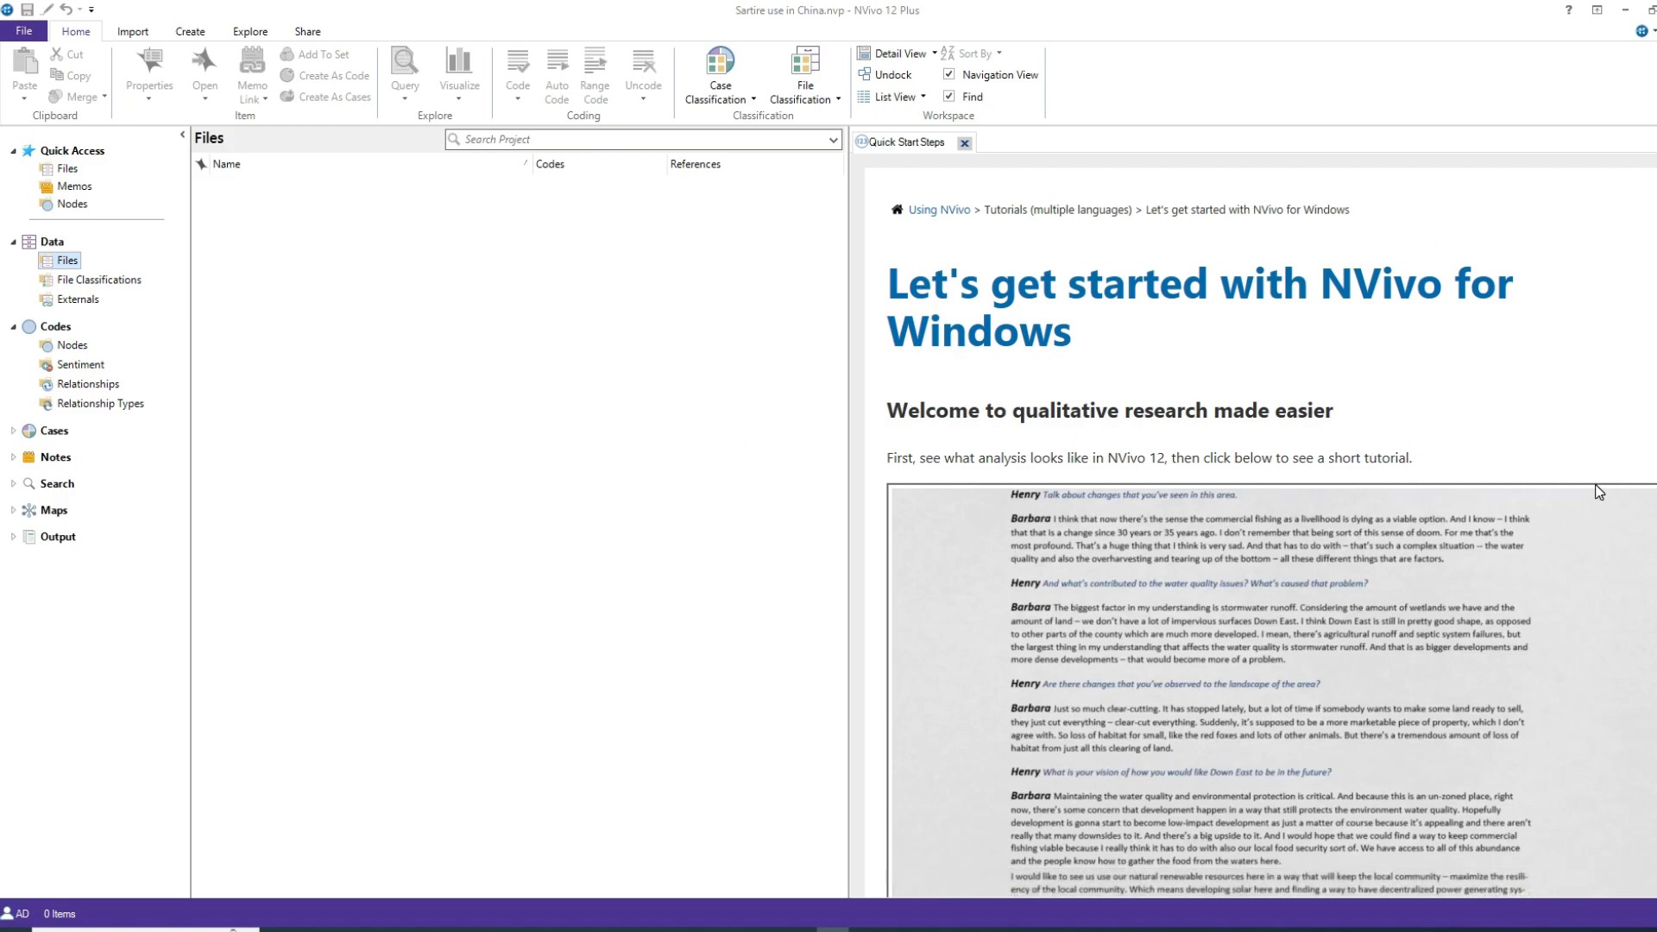
Step: Look over the getting-started page and the available import, create, explore, share and project information commands
scroll(1196, 533, down, 3)
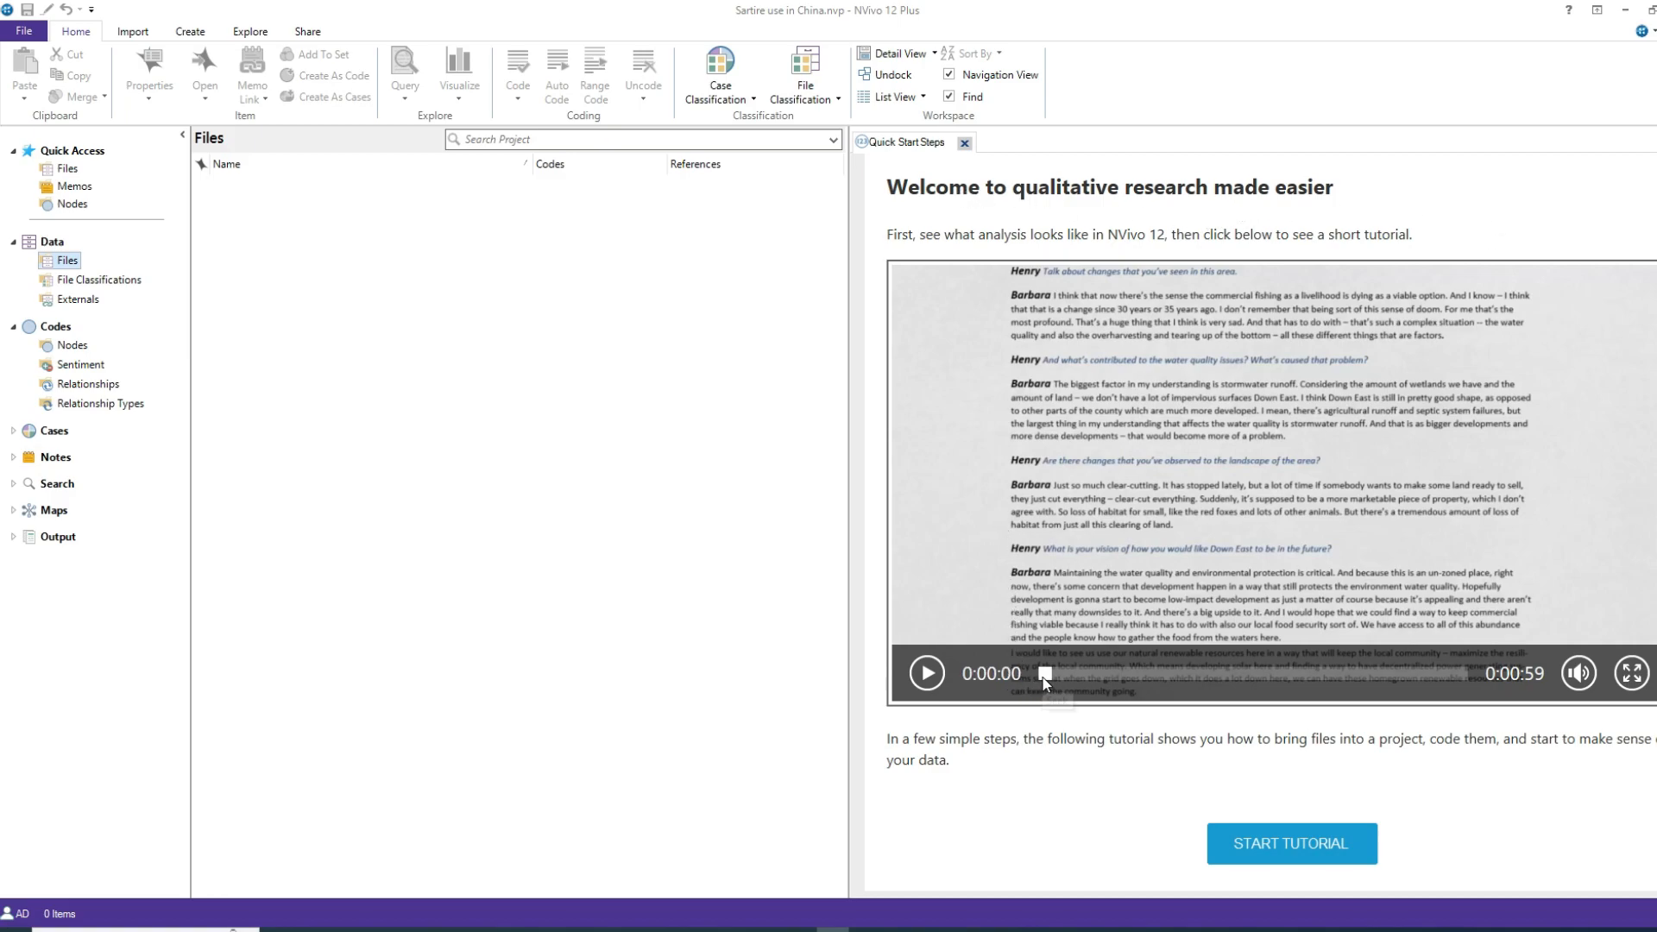
drag(1100, 675, 999, 681)
click(1292, 843)
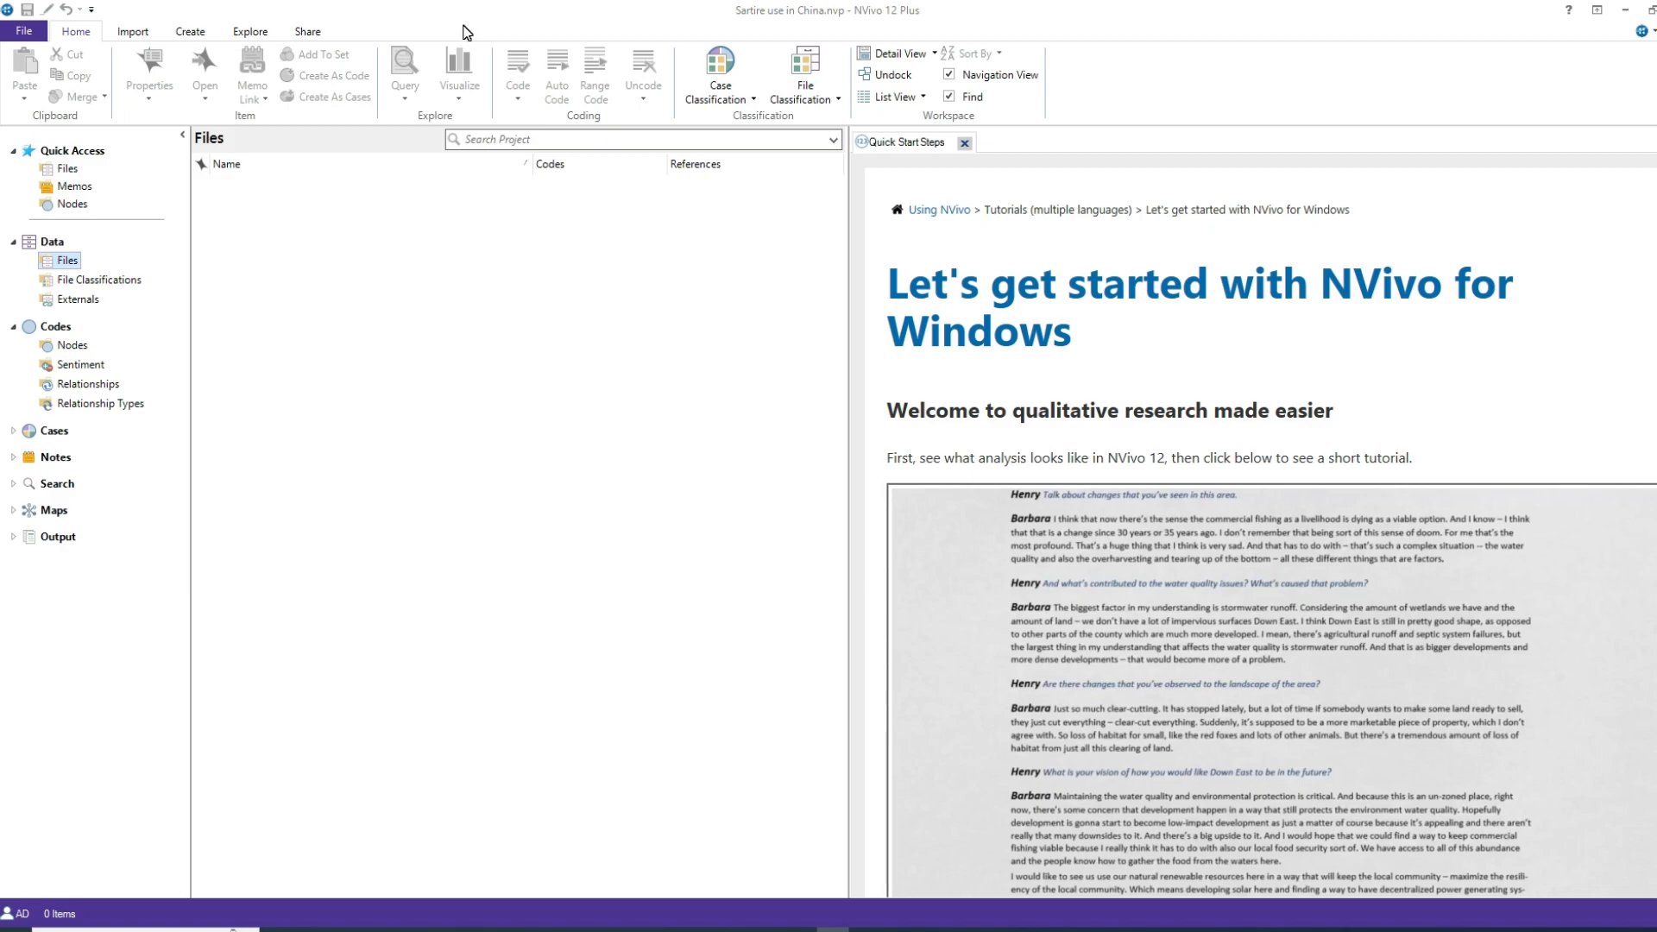
click(126, 34)
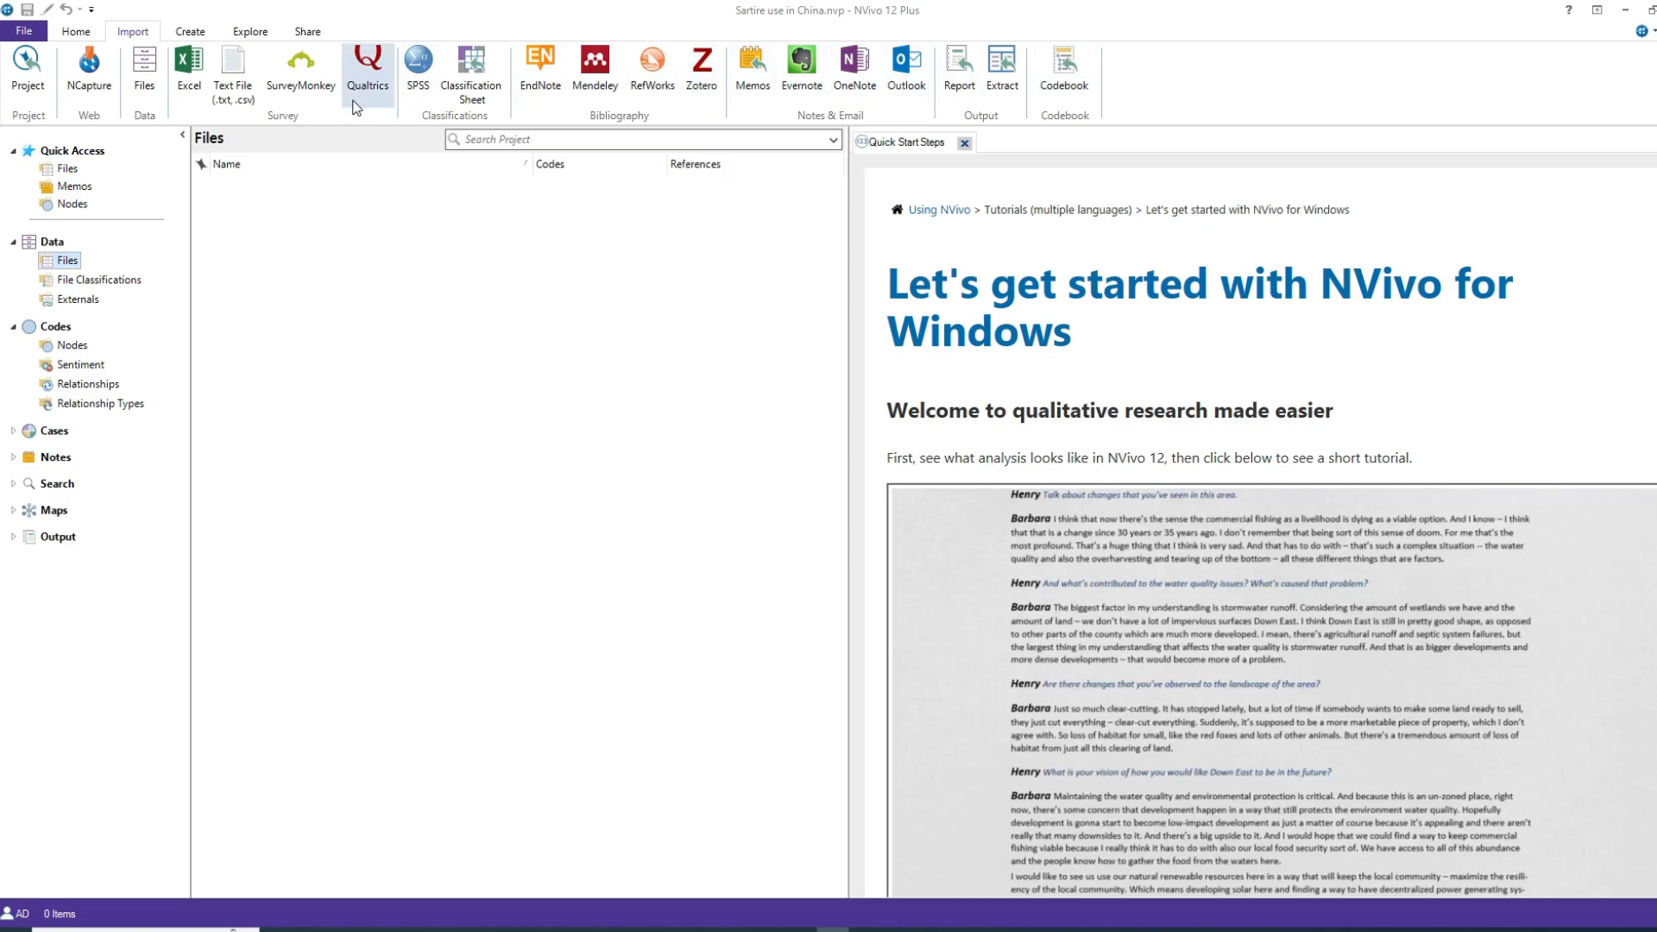
click(197, 33)
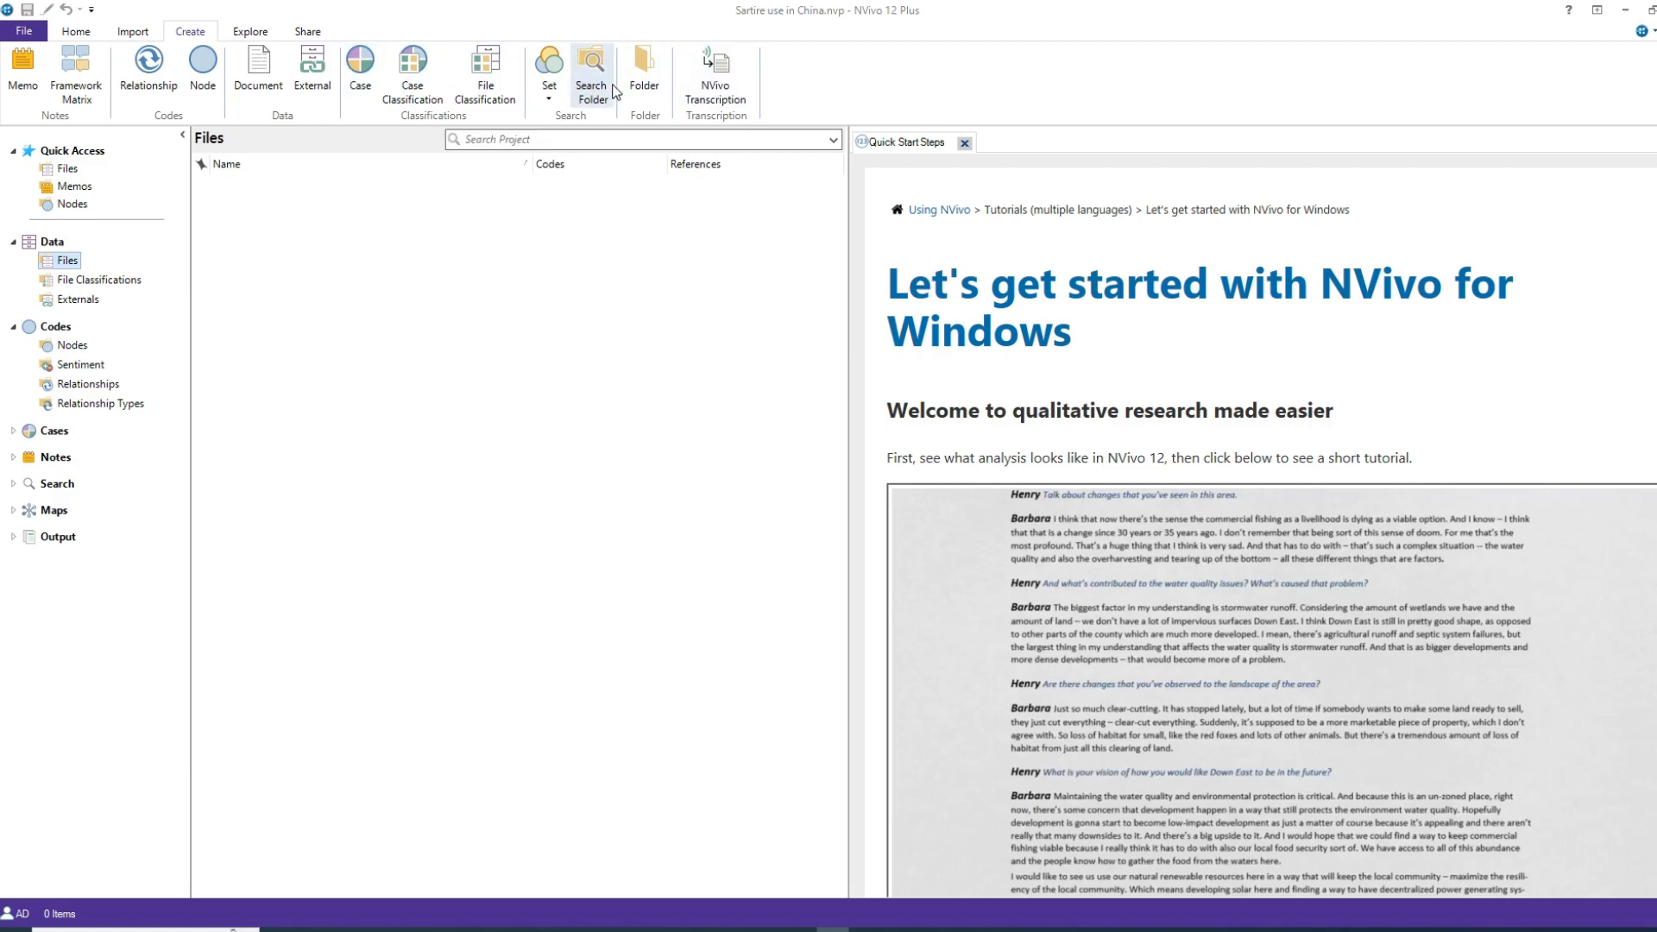
click(250, 34)
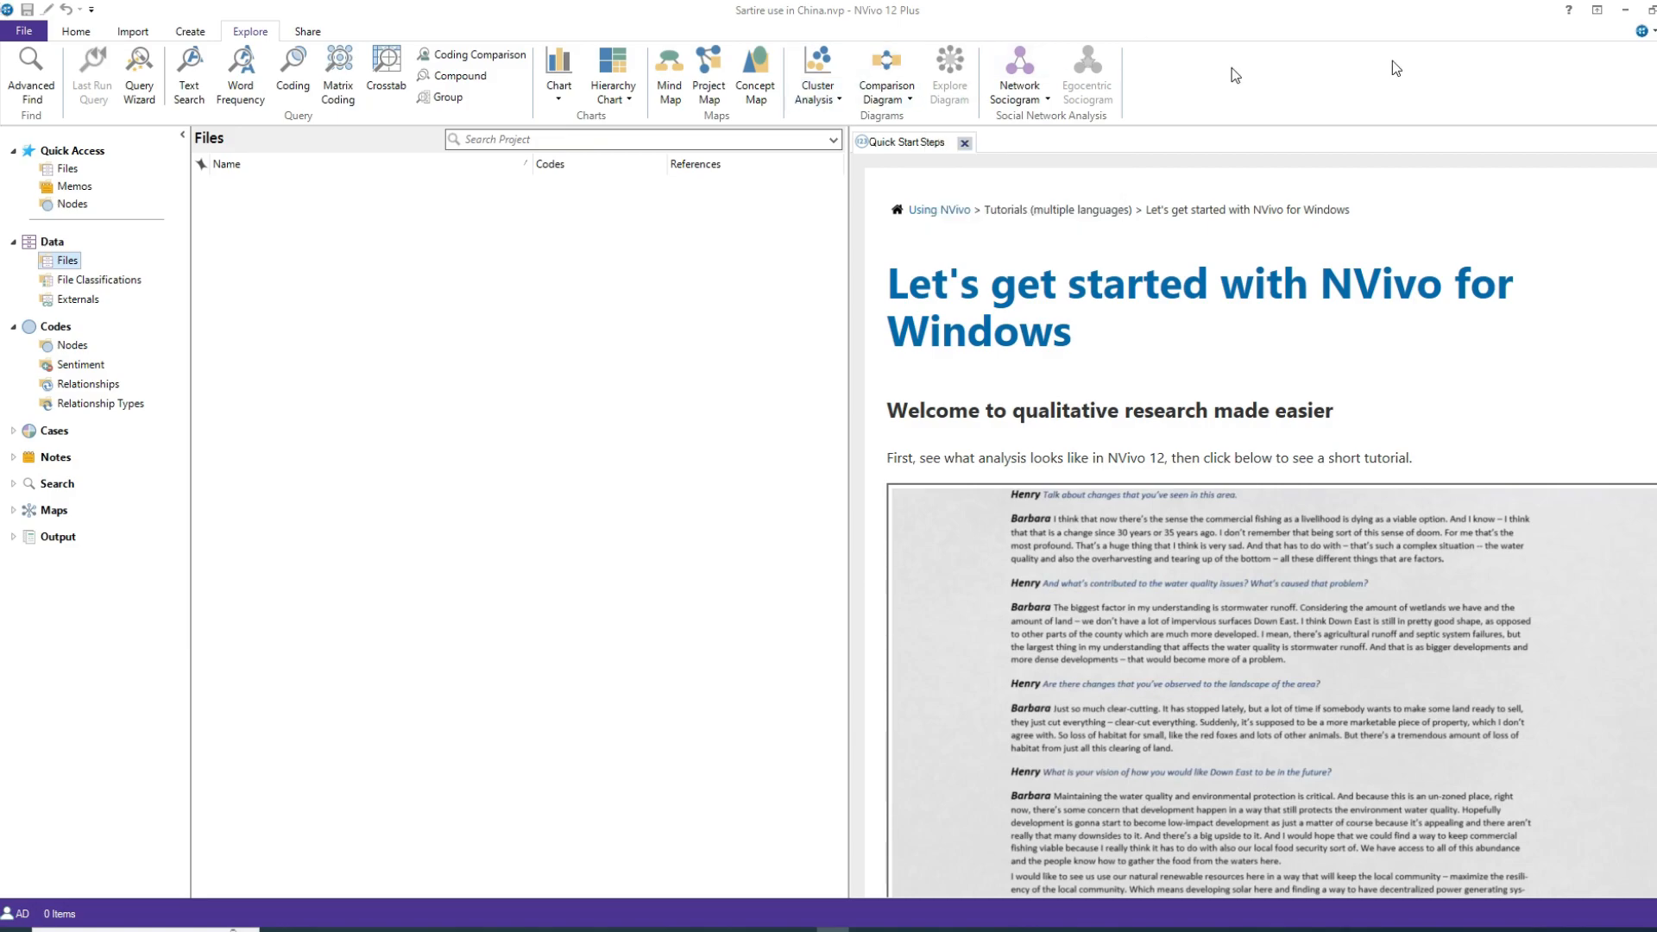
click(308, 32)
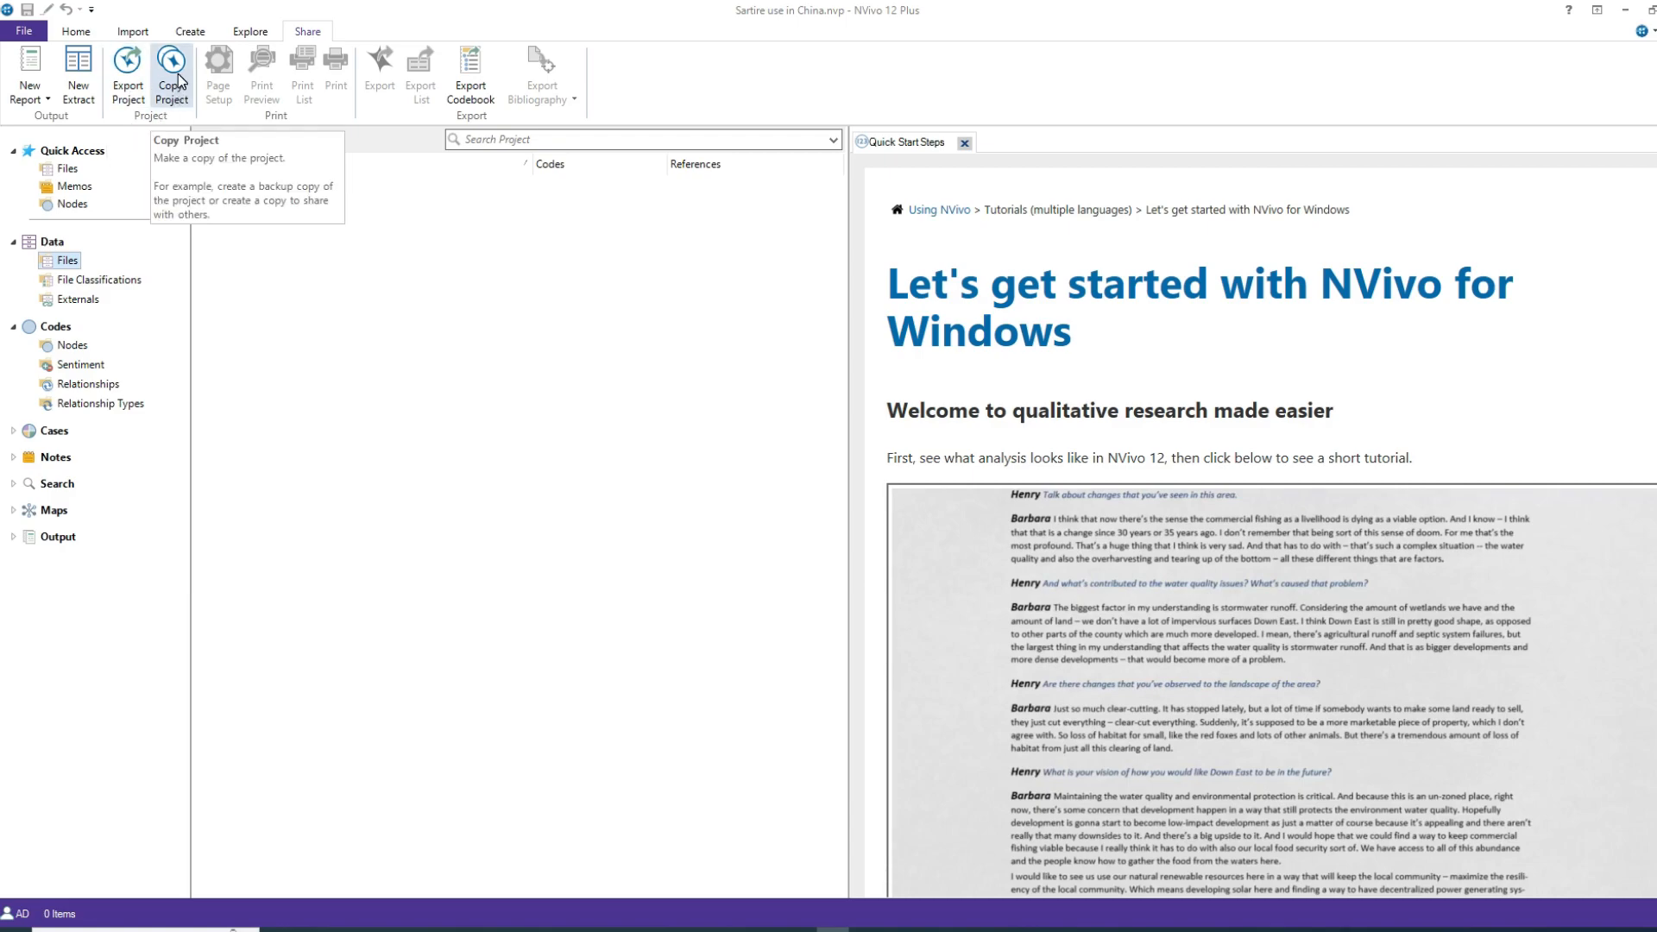
click(68, 32)
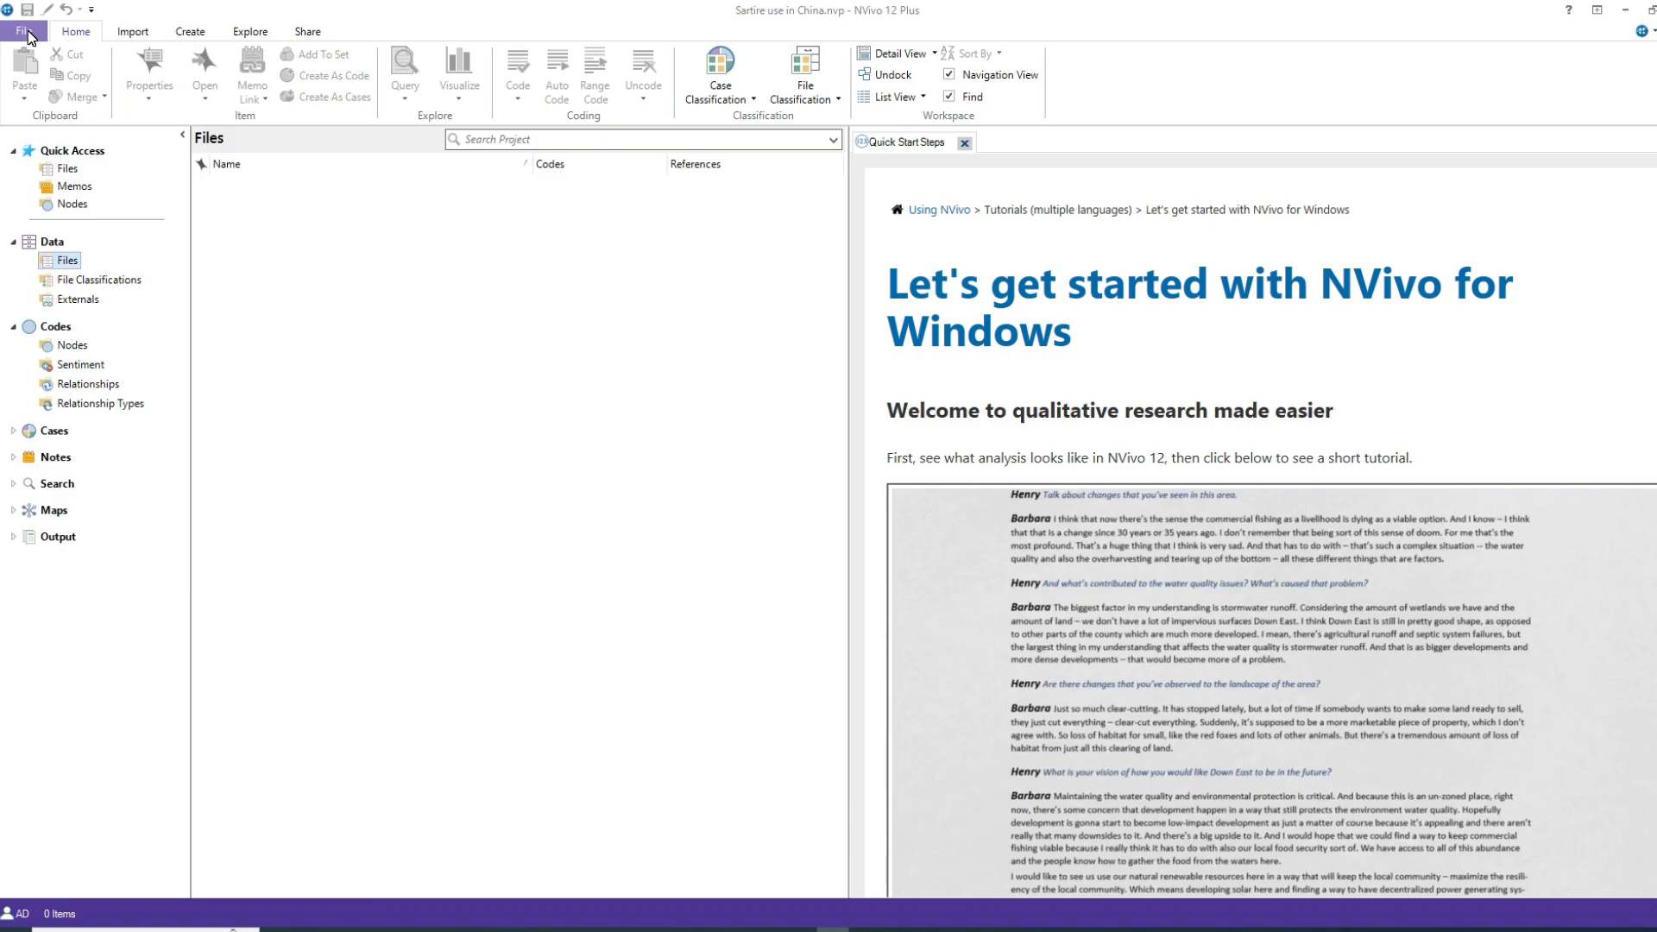
click(28, 33)
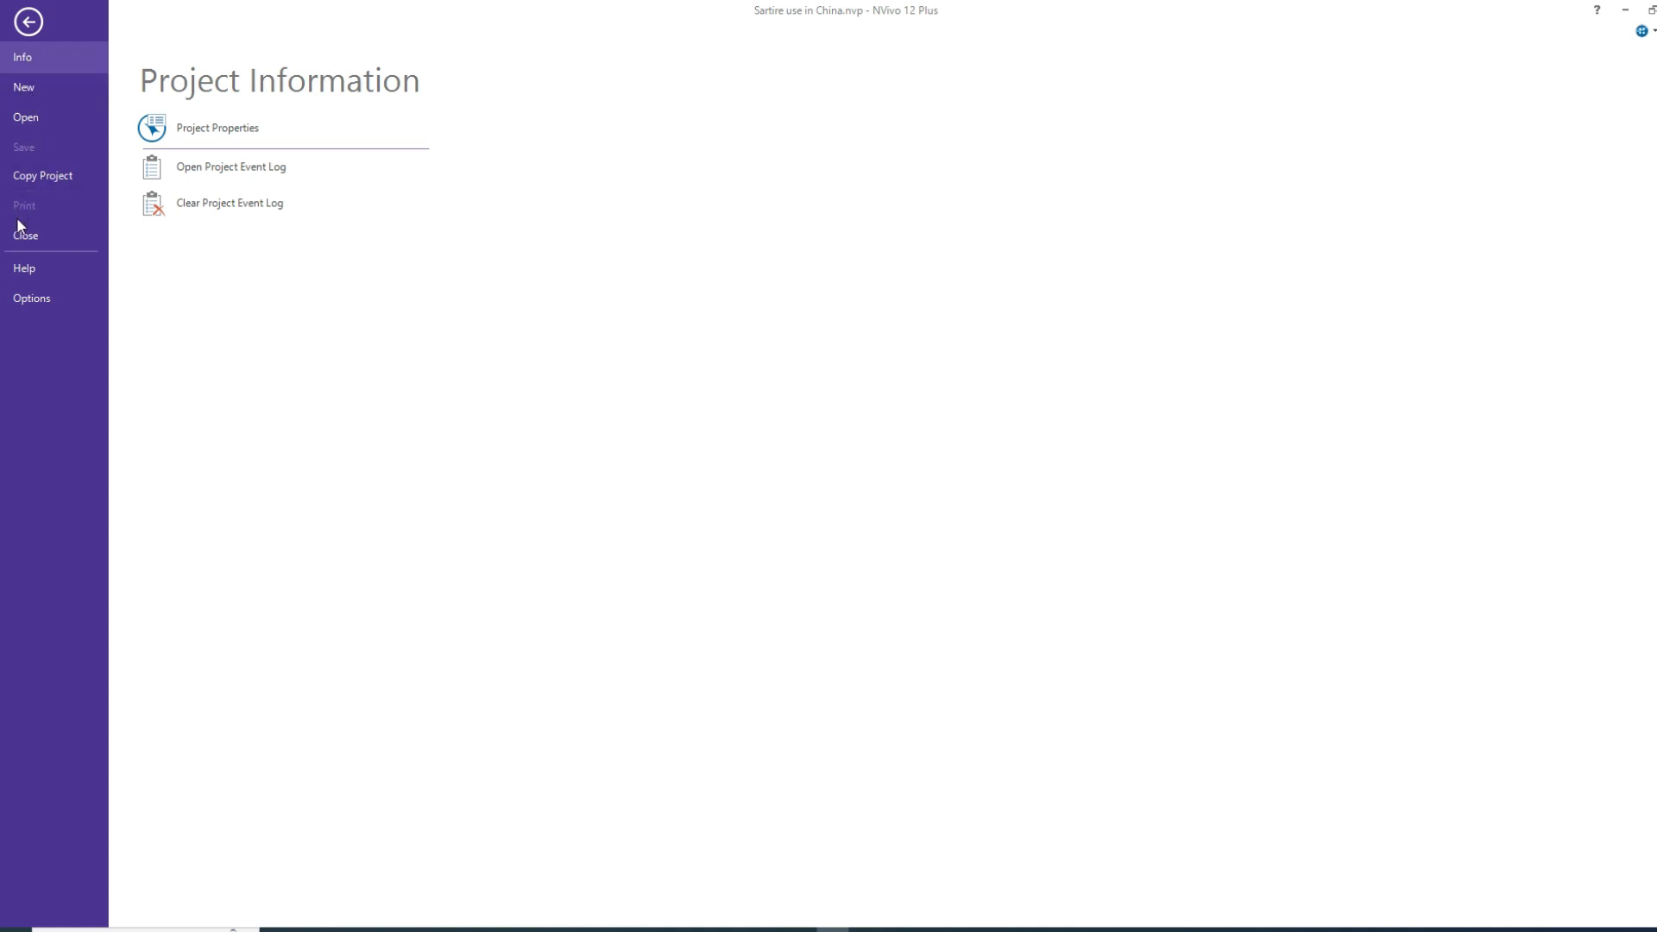
click(26, 24)
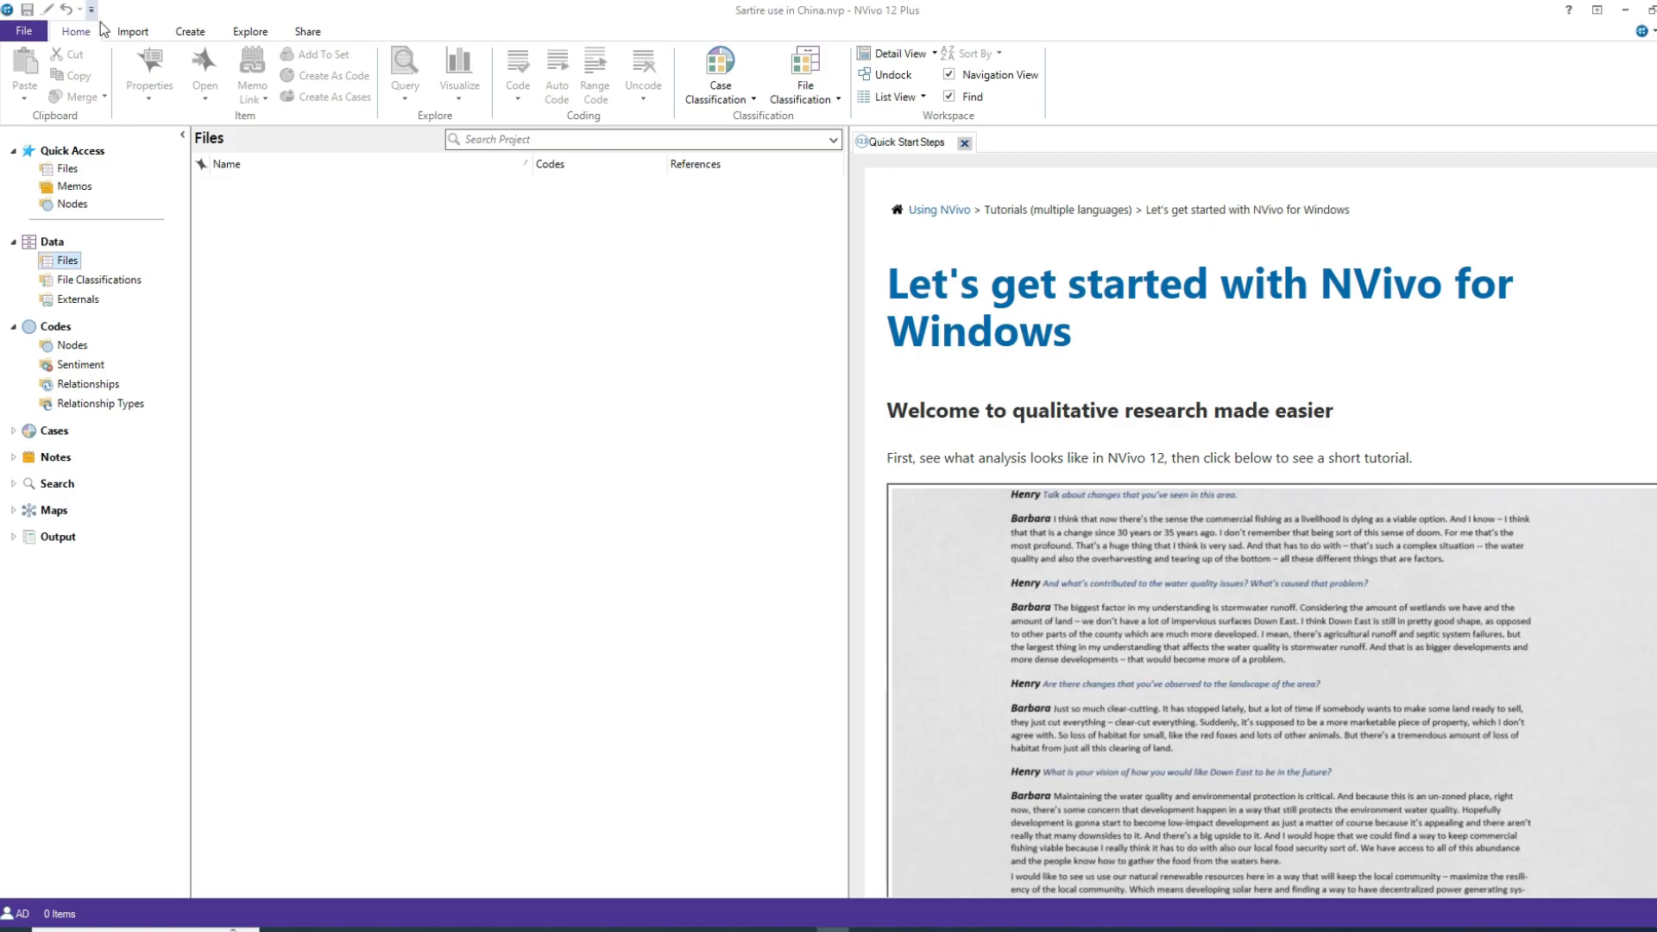
Step: Import the Word document "Nvivo qualitative analysis China Satire" from the Desktop into the project files, keeping its default document properties
click(133, 31)
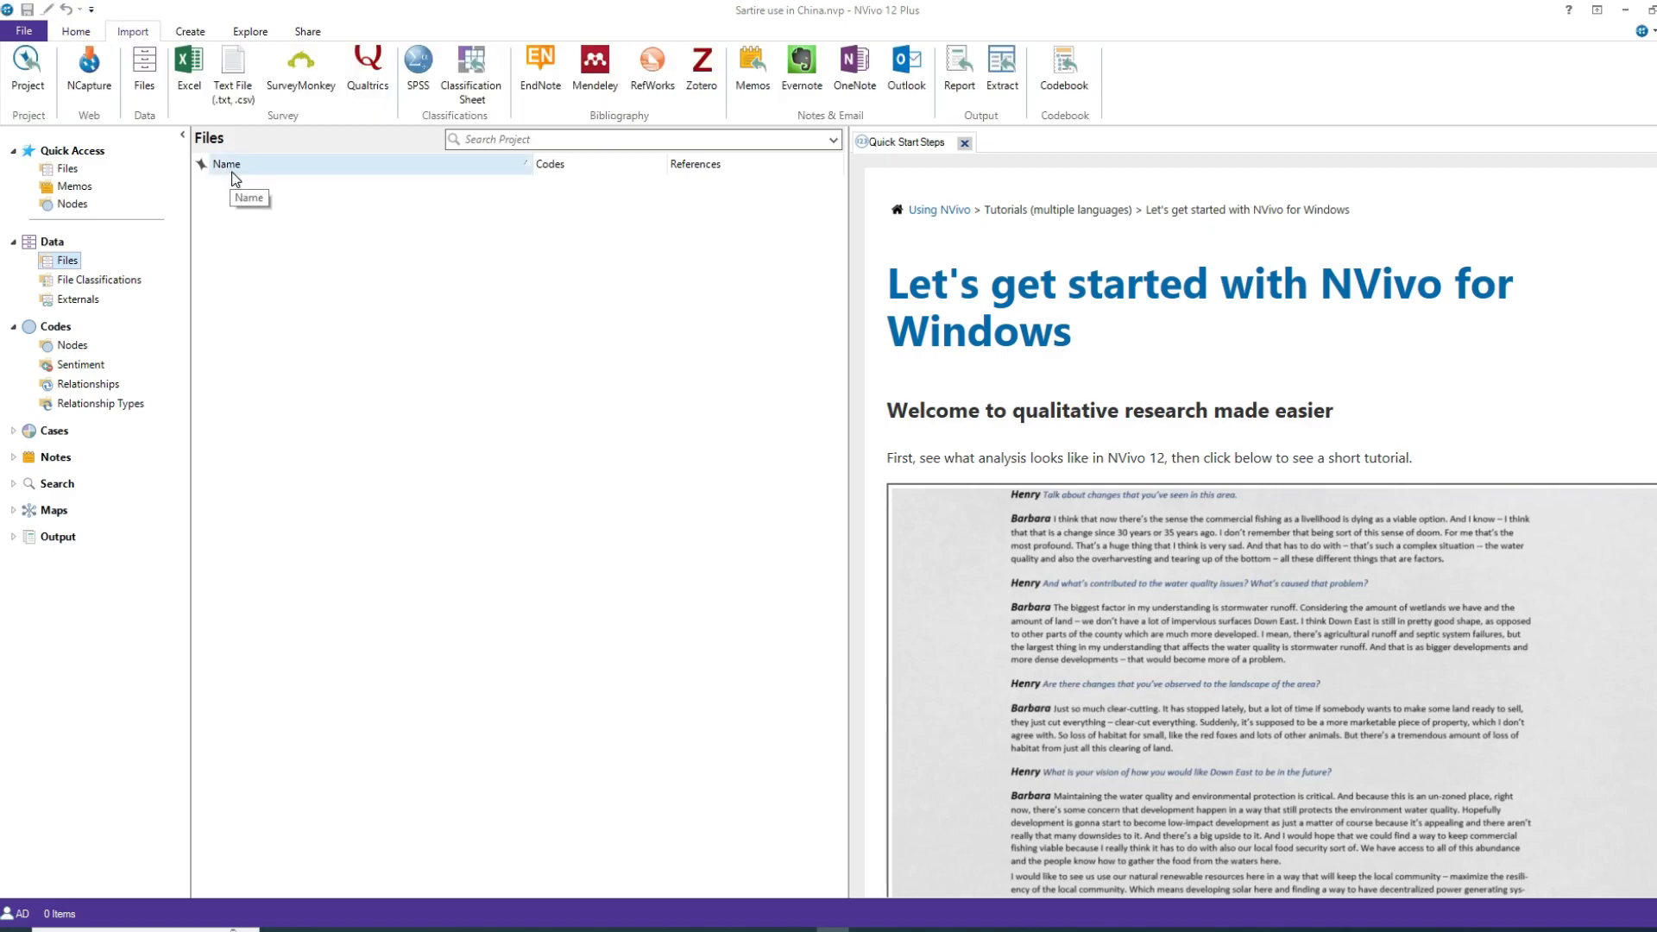
click(142, 69)
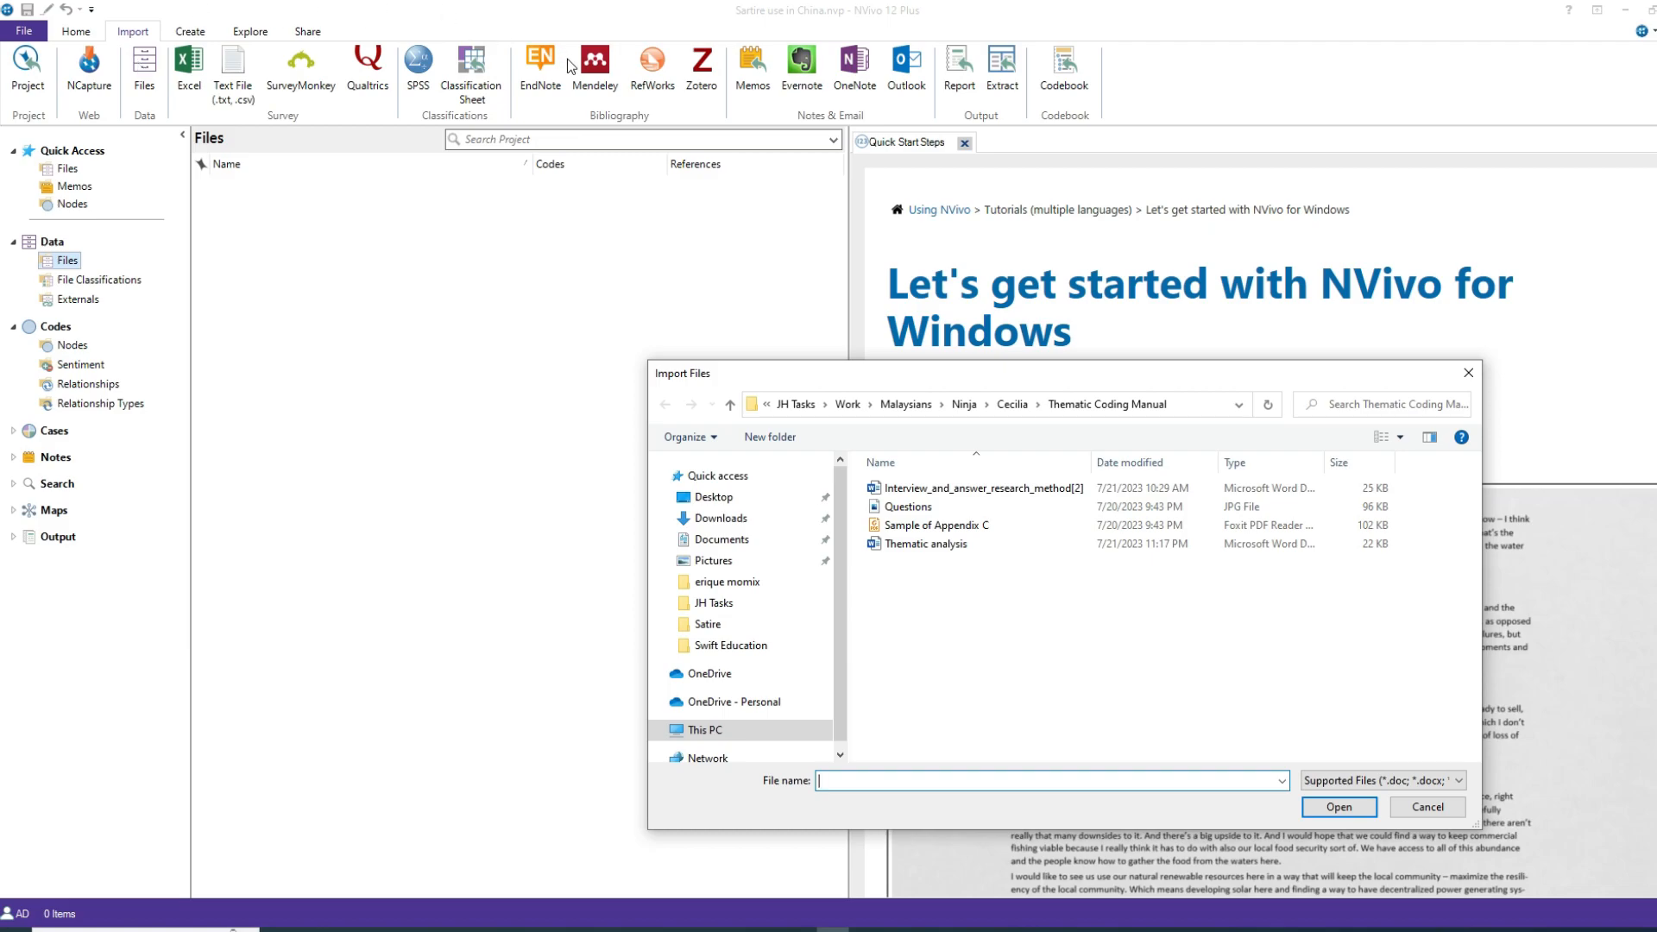
click(714, 498)
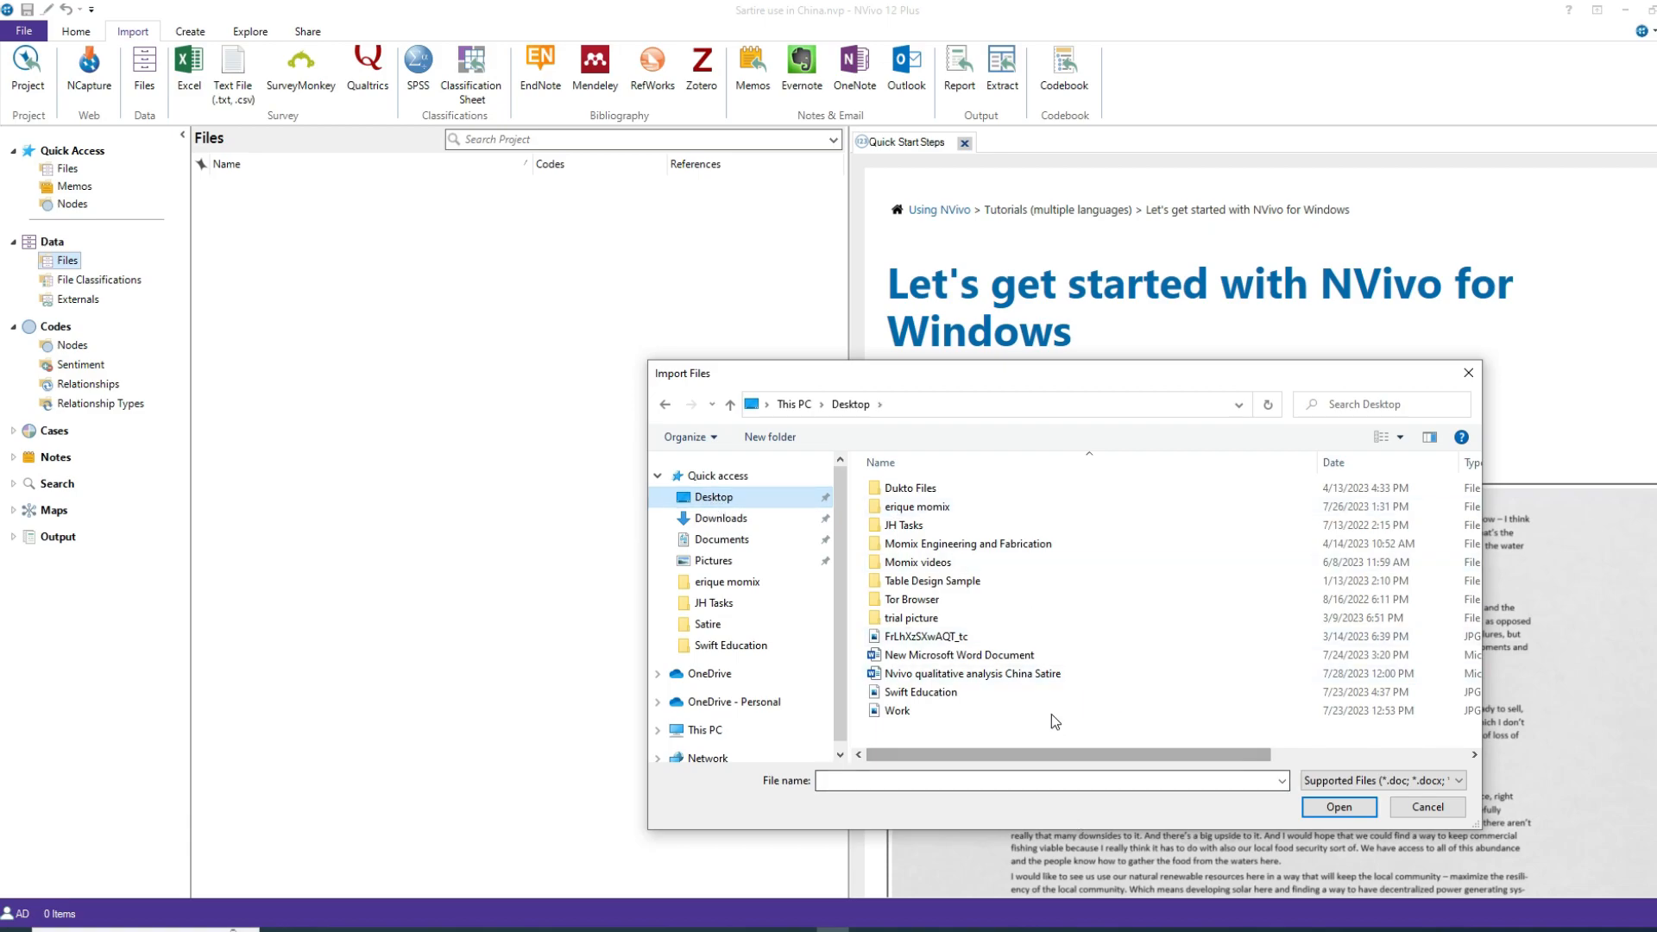
click(981, 680)
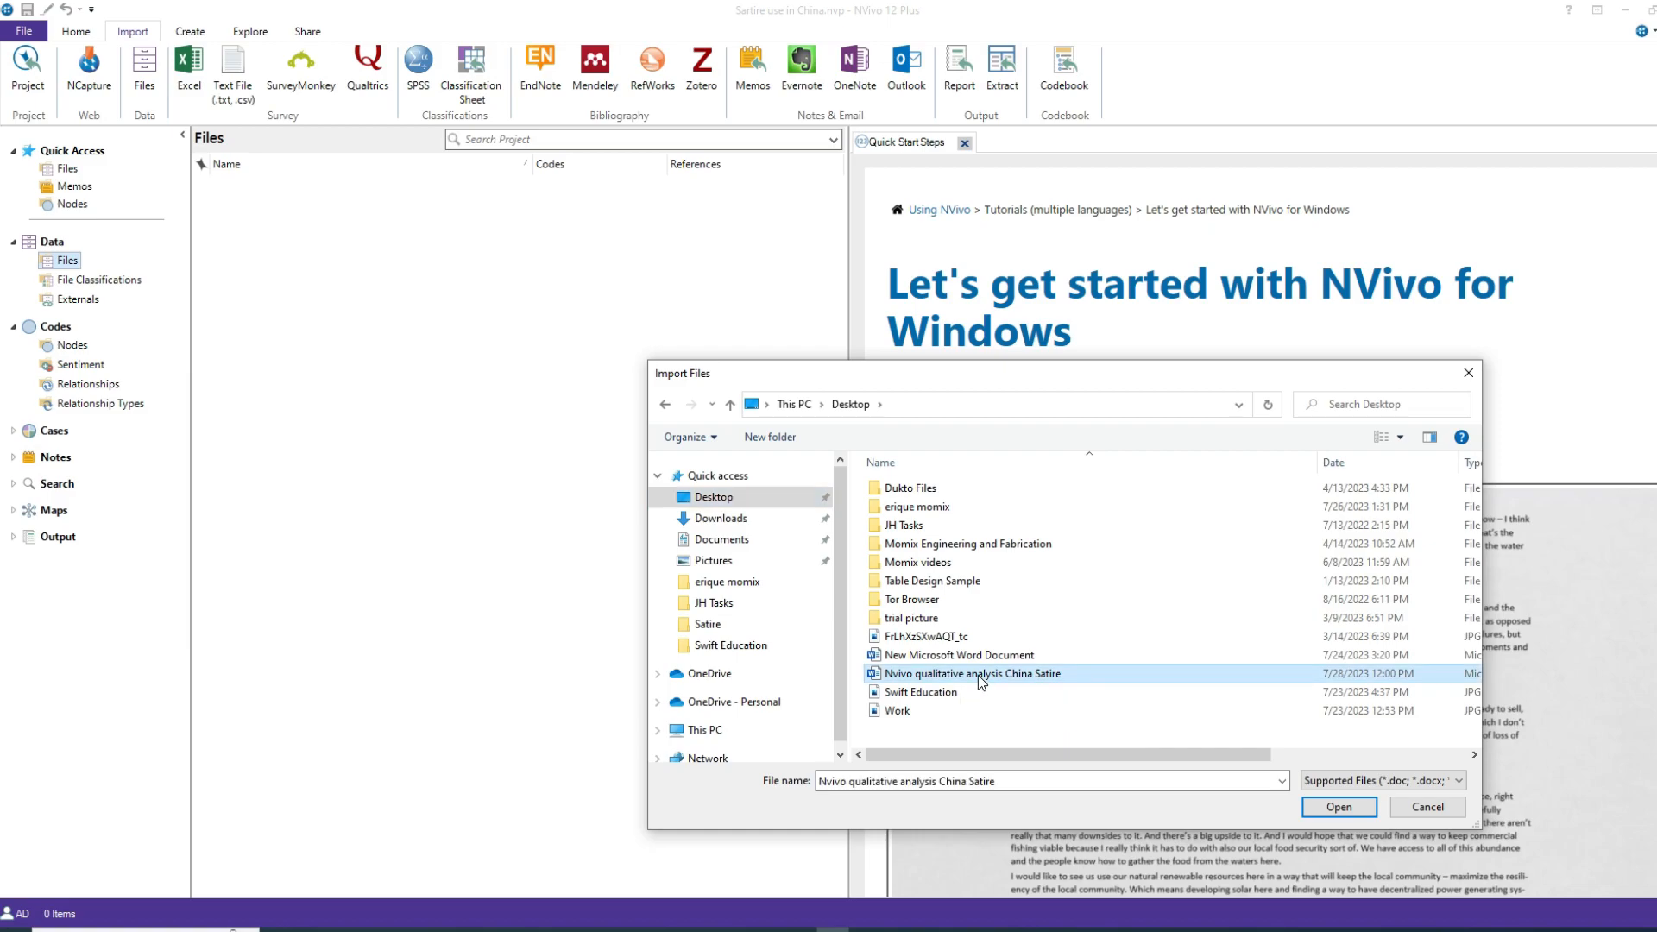
click(1341, 807)
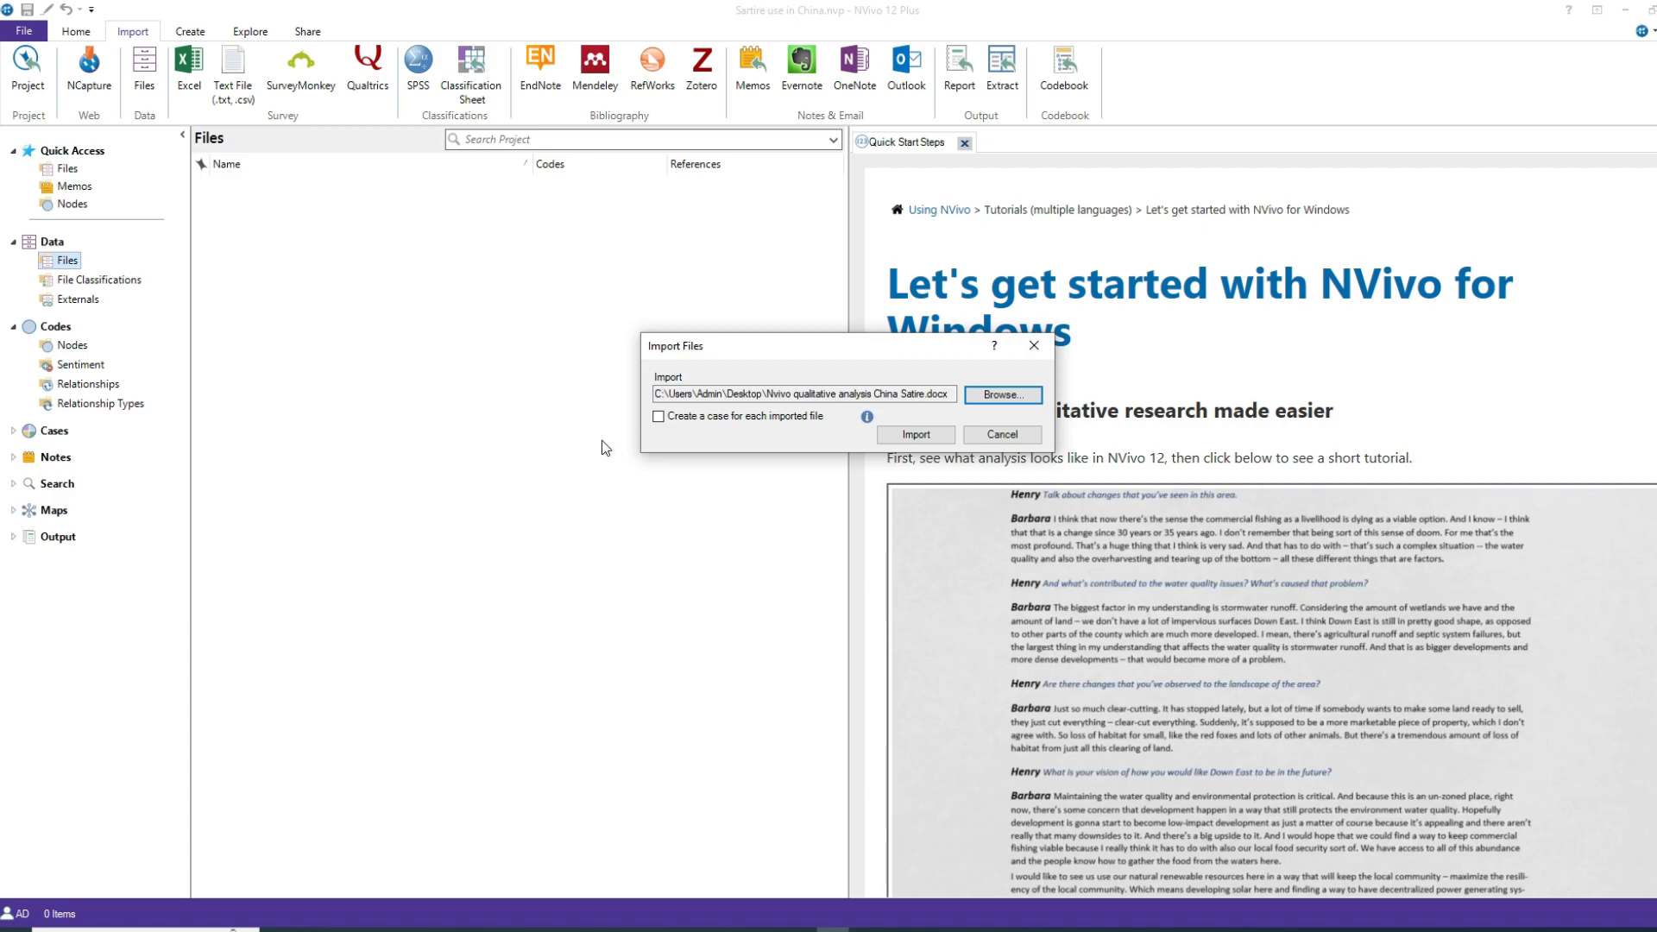
click(902, 435)
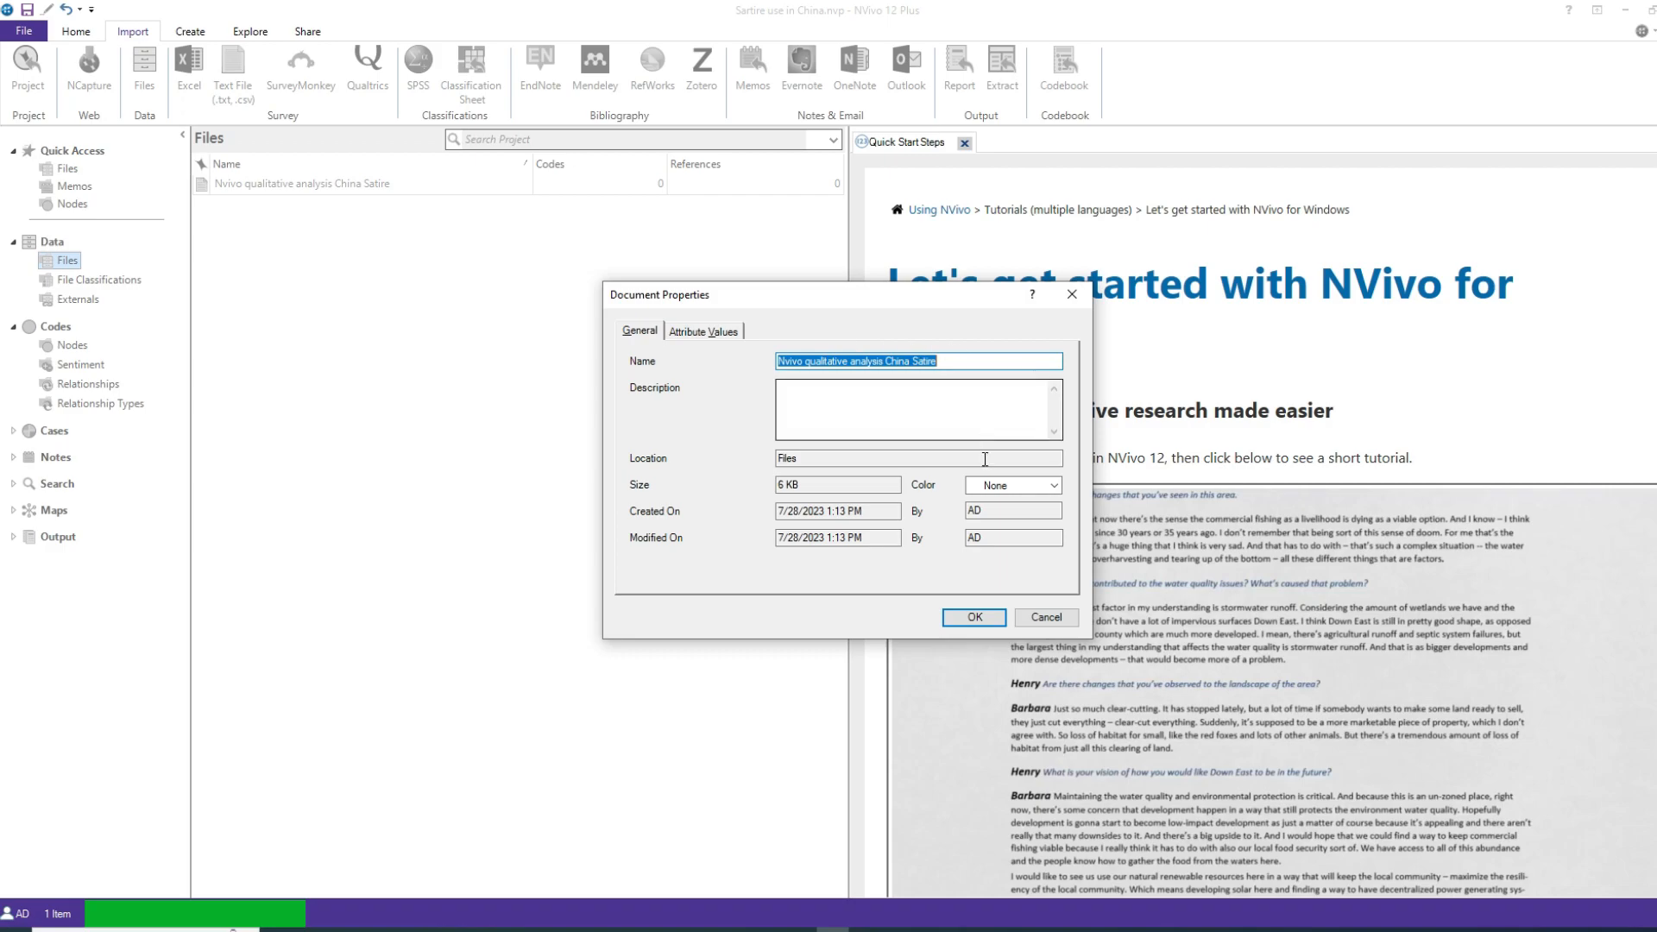
click(985, 620)
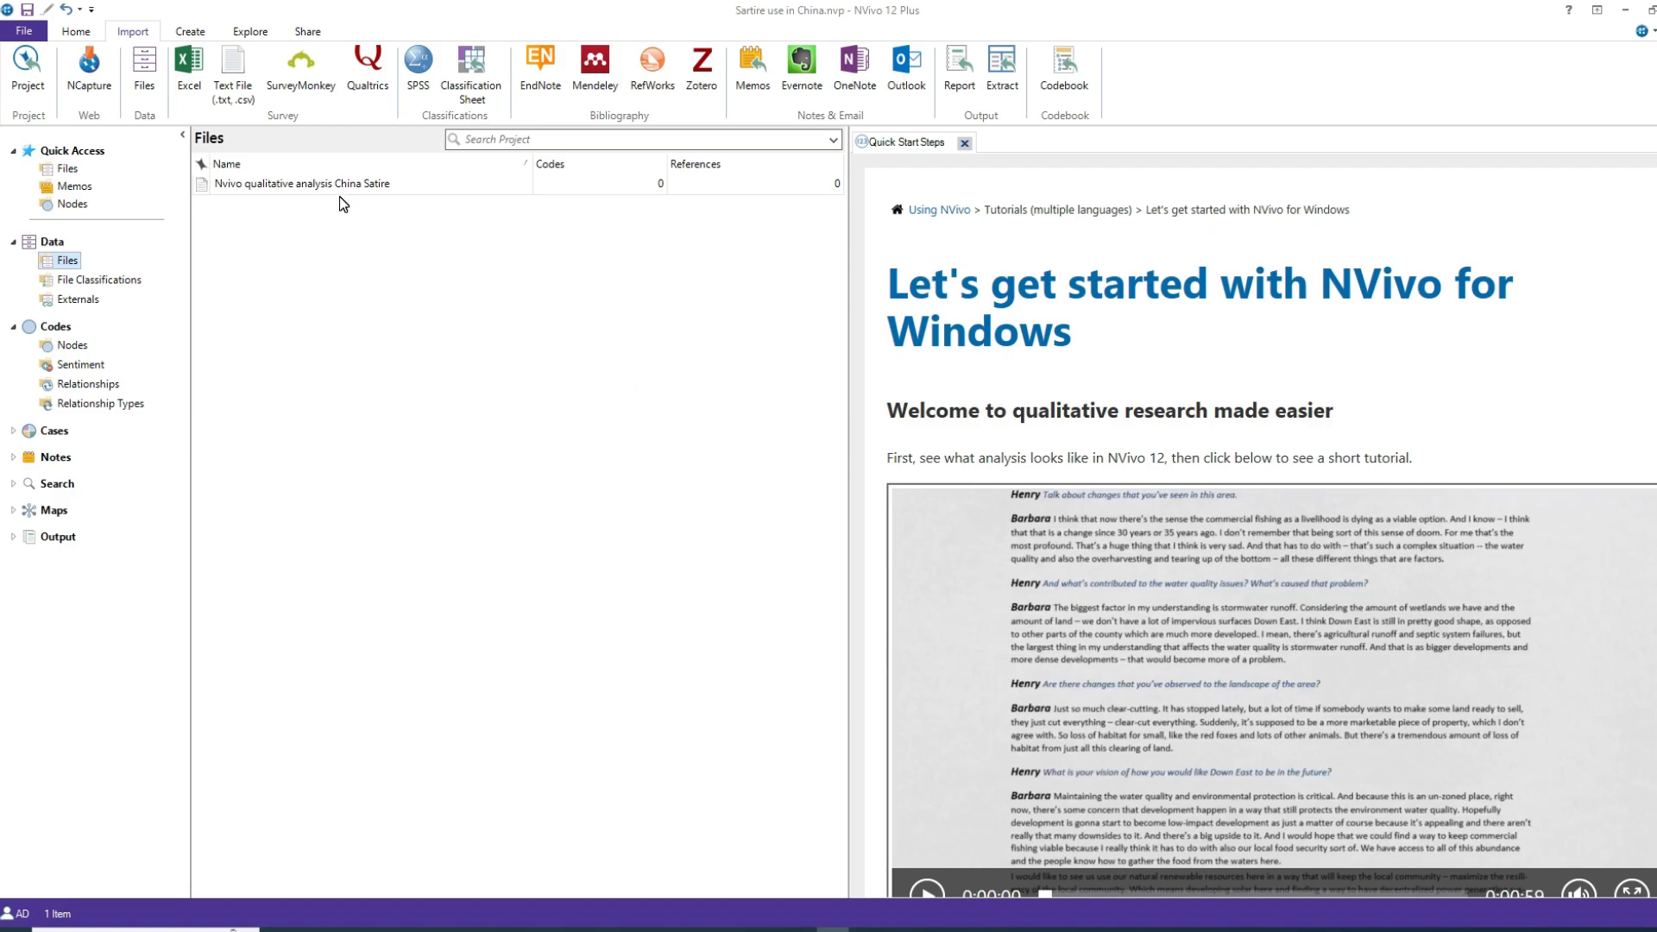
click(309, 192)
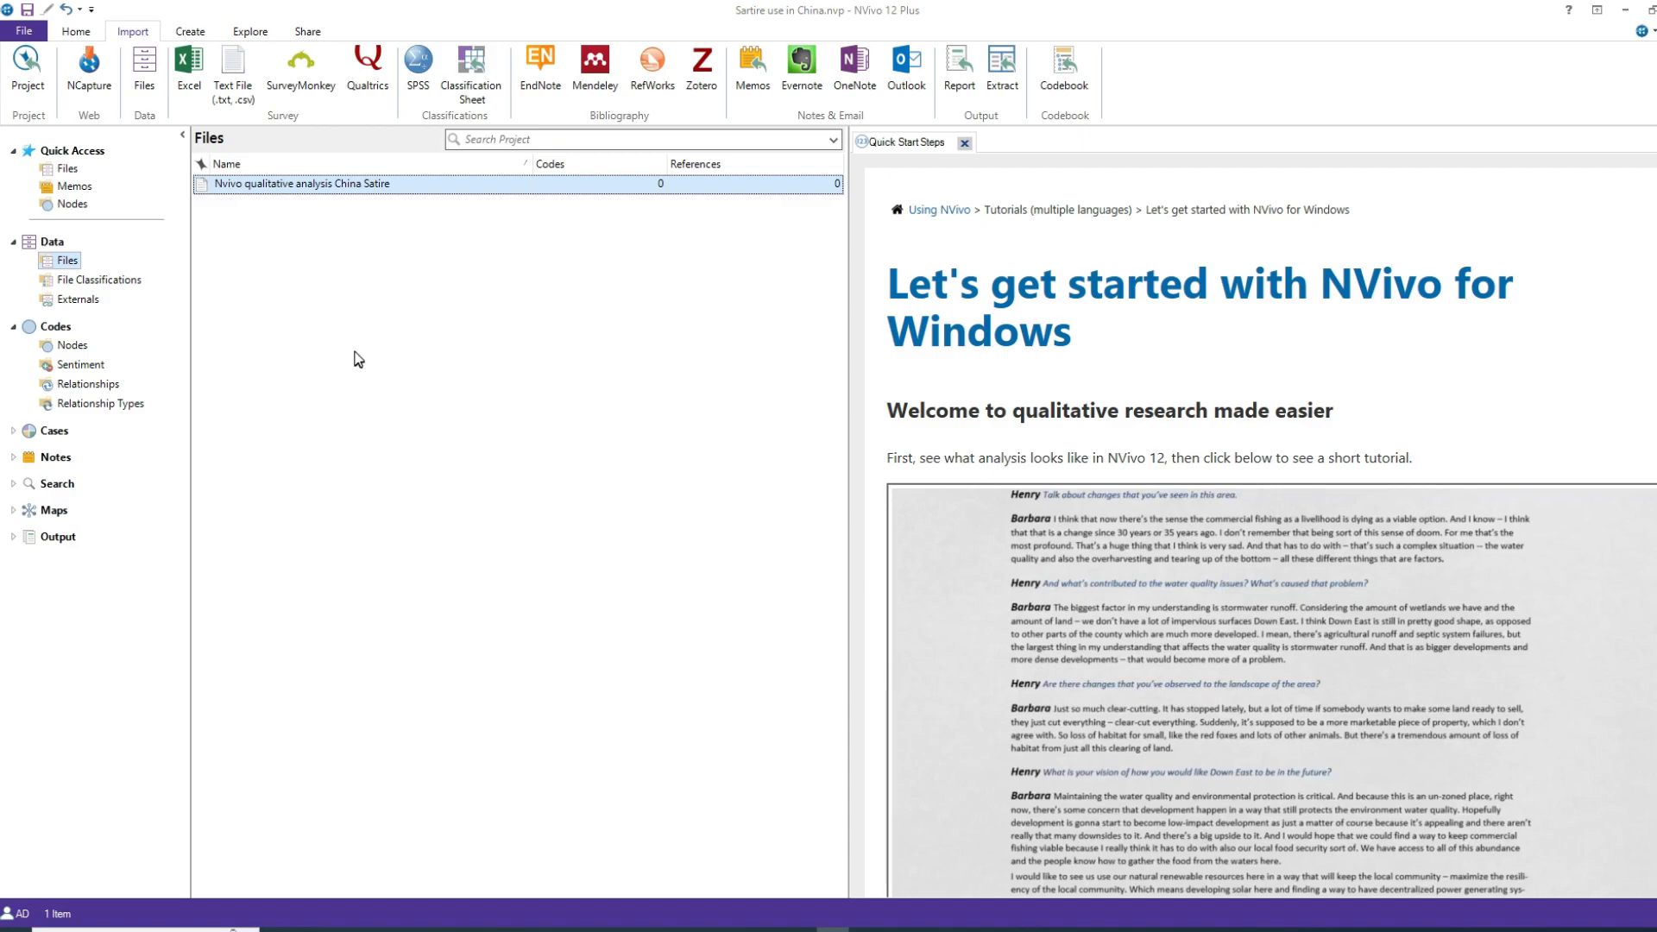
Step: Import the PDF "job advert Format gender positions1" from the Downloads folder into the project files with its default properties
click(152, 60)
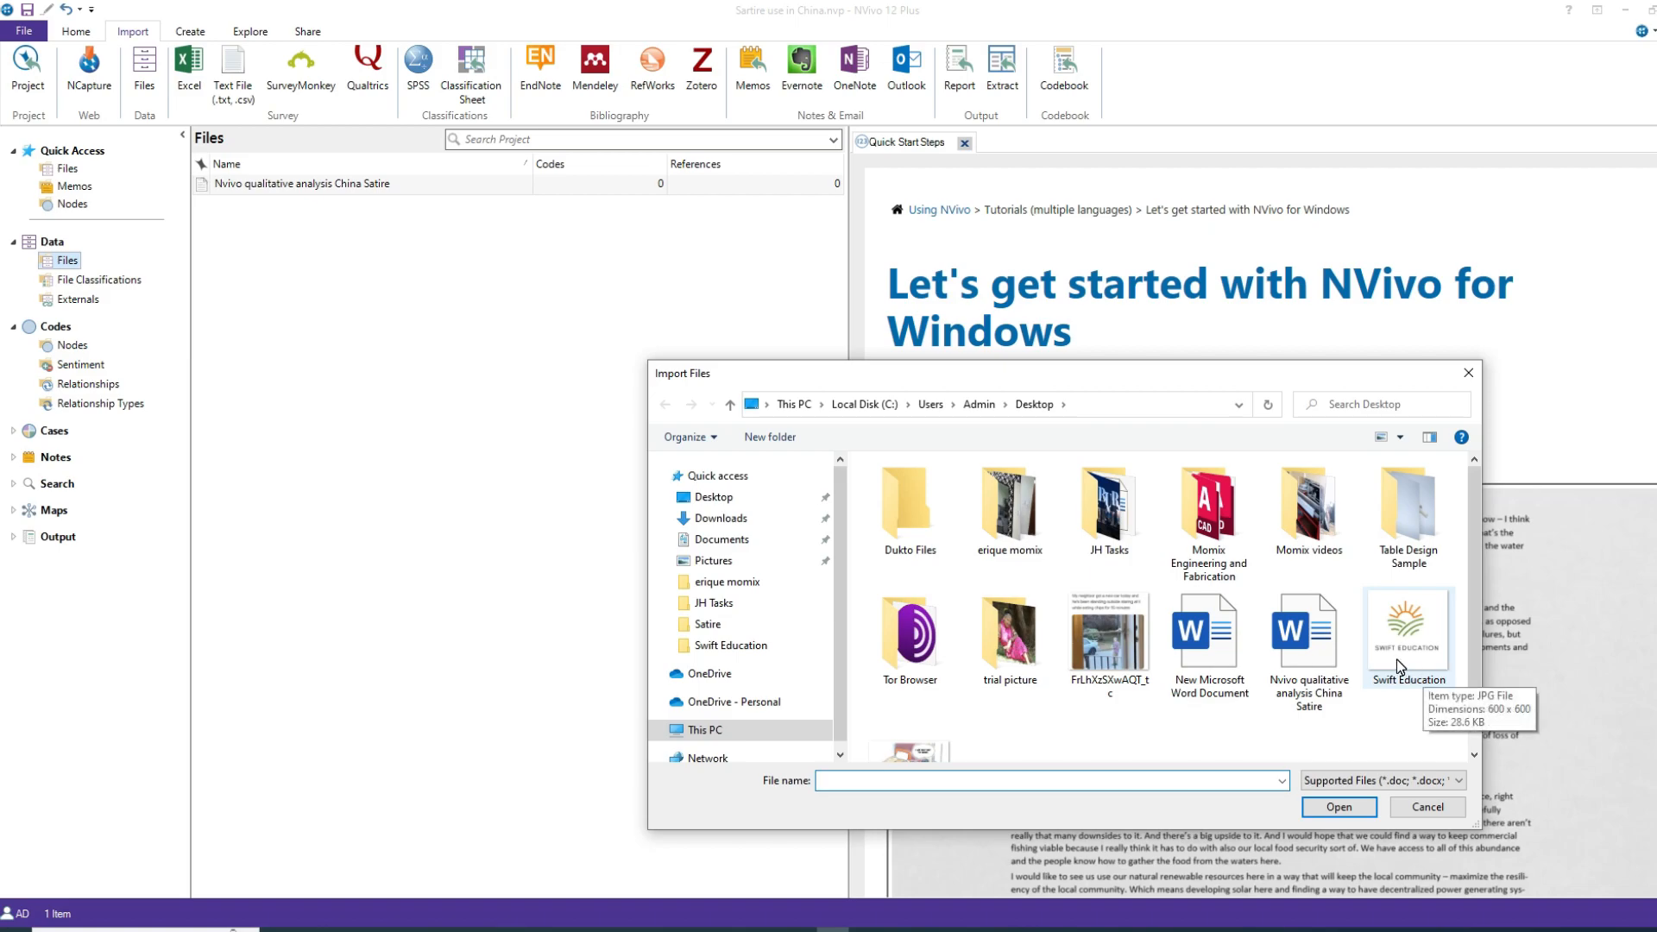
scroll(1038, 675, down, 1)
scroll(1043, 670, up, 1)
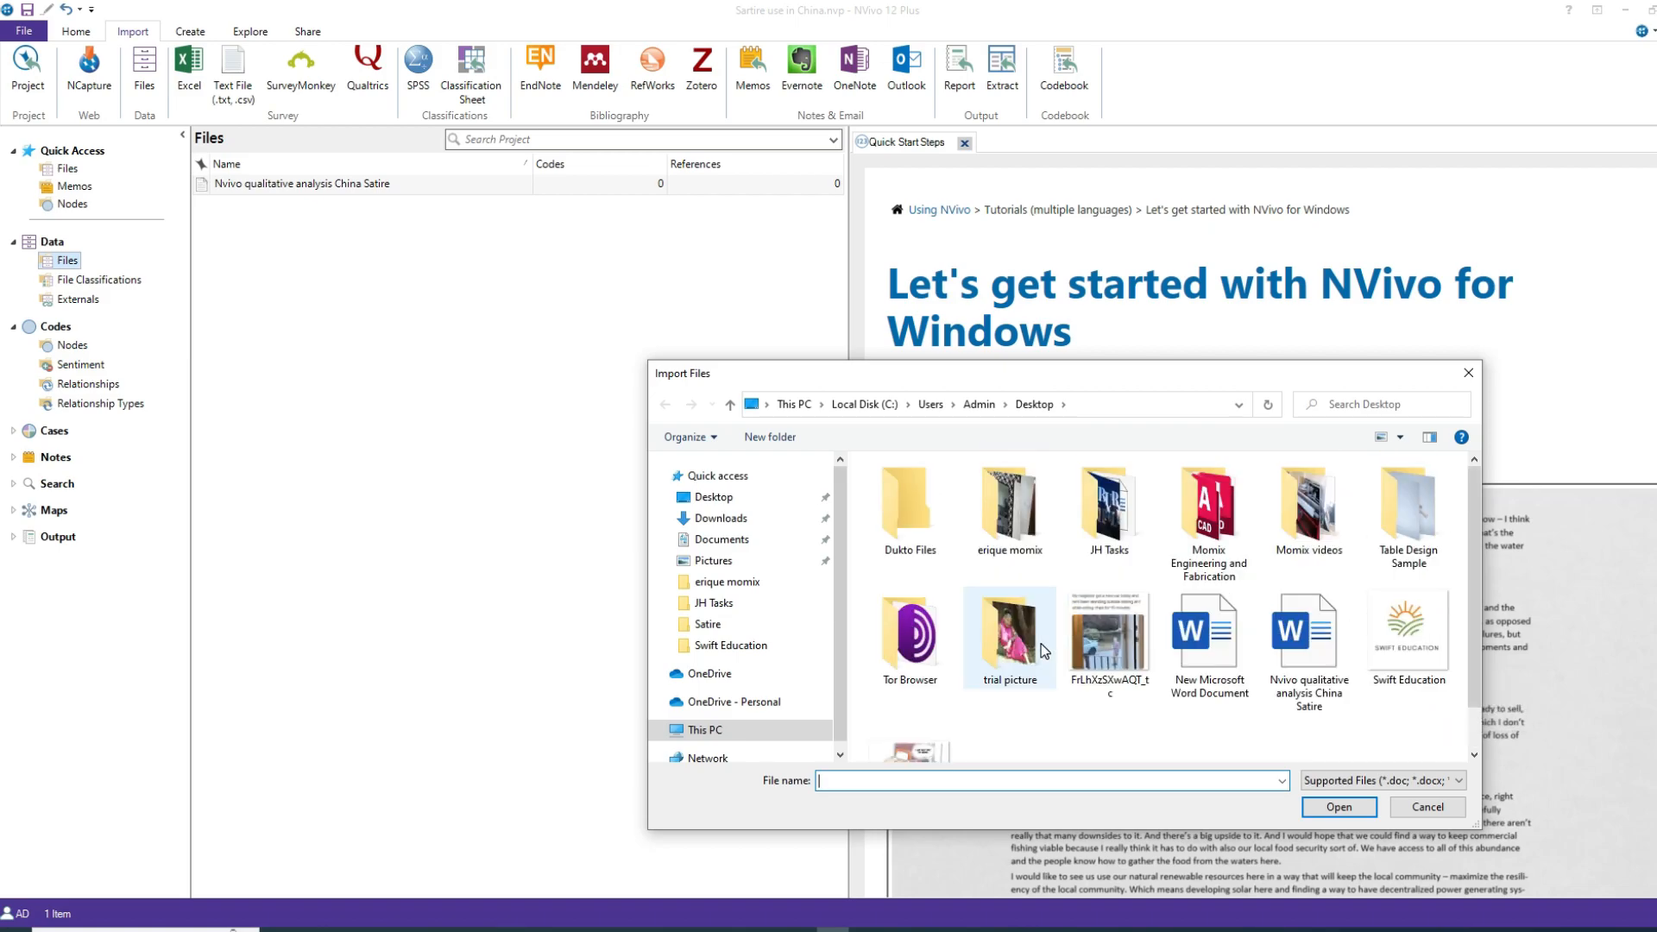
click(740, 521)
scroll(1048, 556, down, 2)
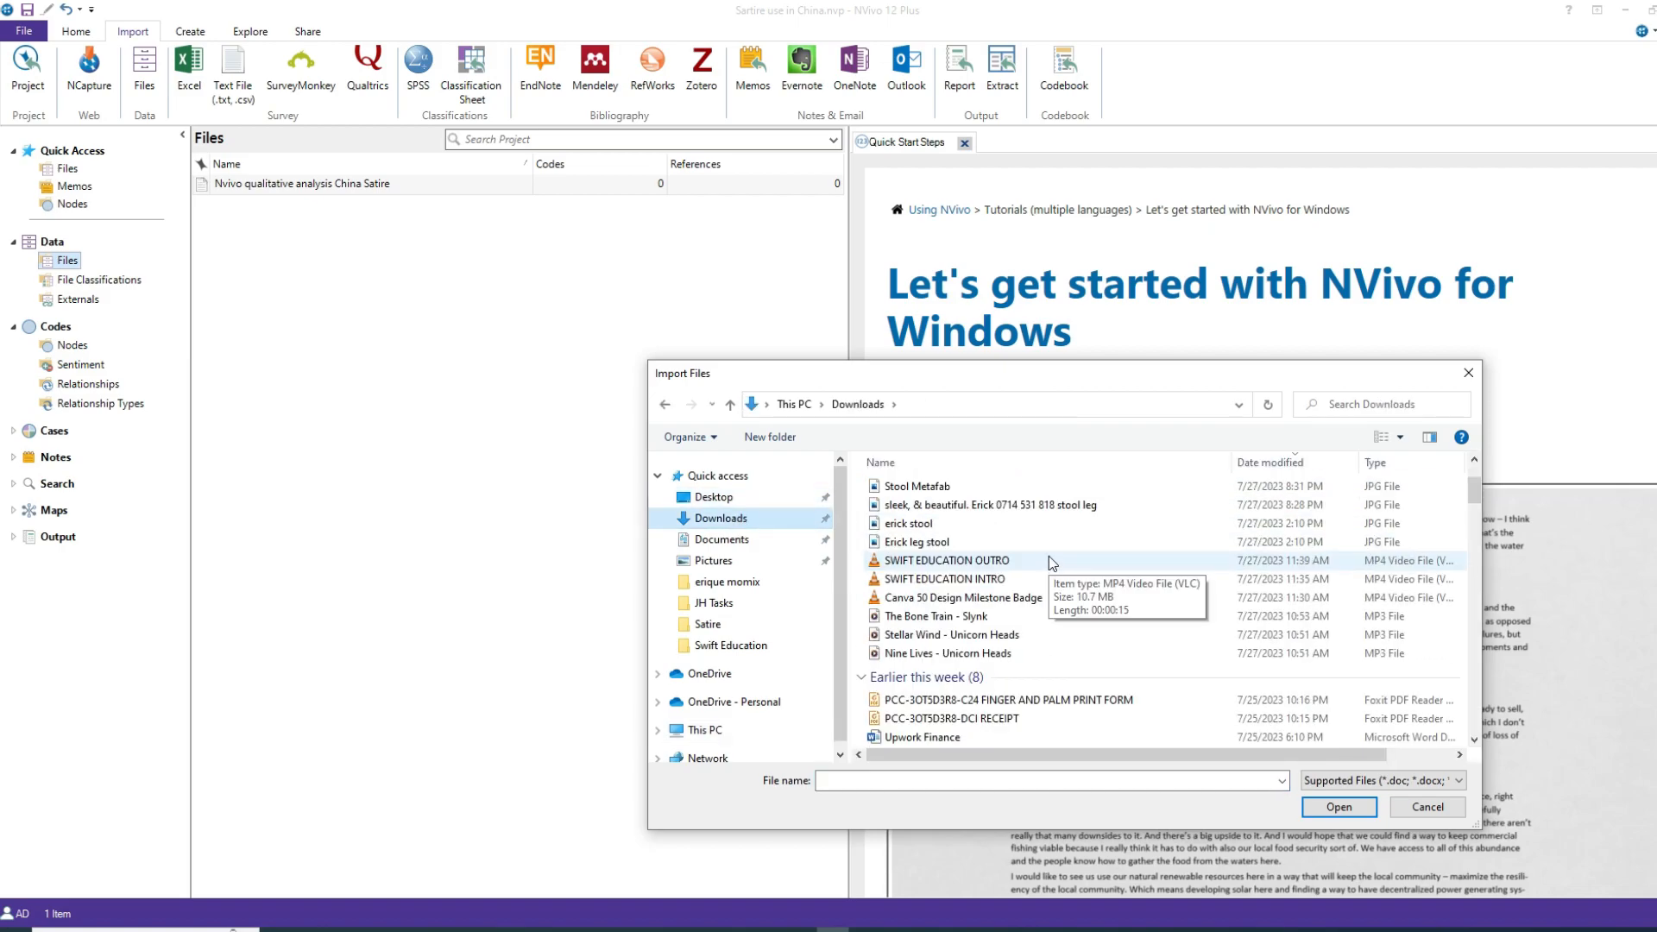
scroll(1048, 552, up, 2)
click(968, 513)
click(1338, 807)
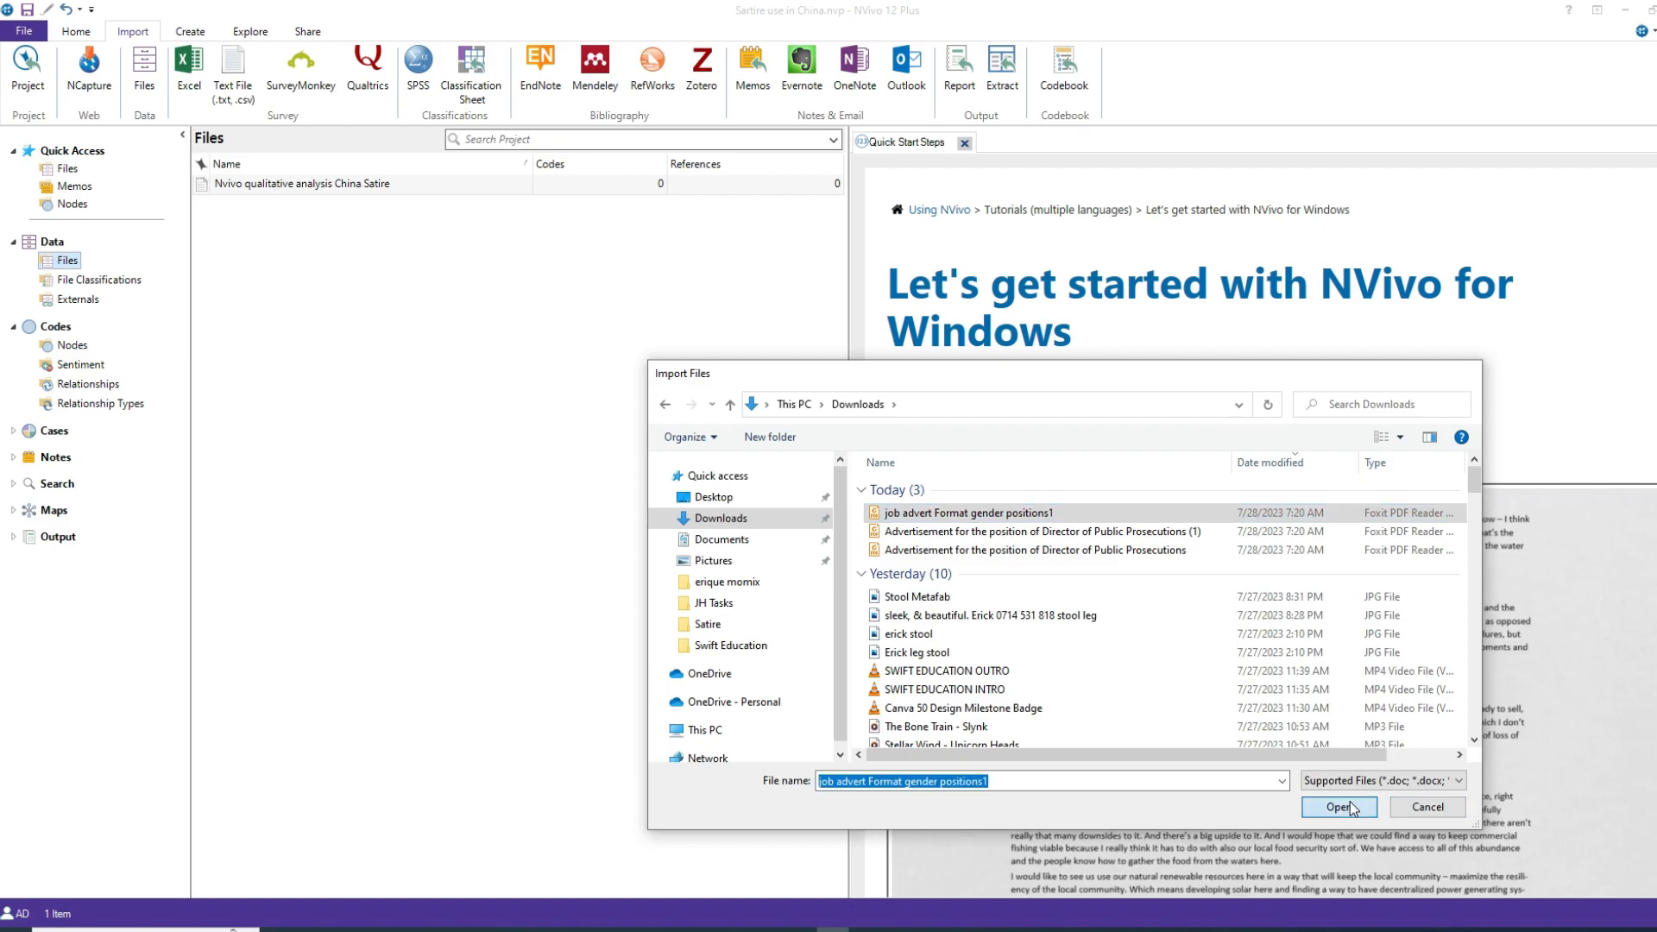
click(917, 434)
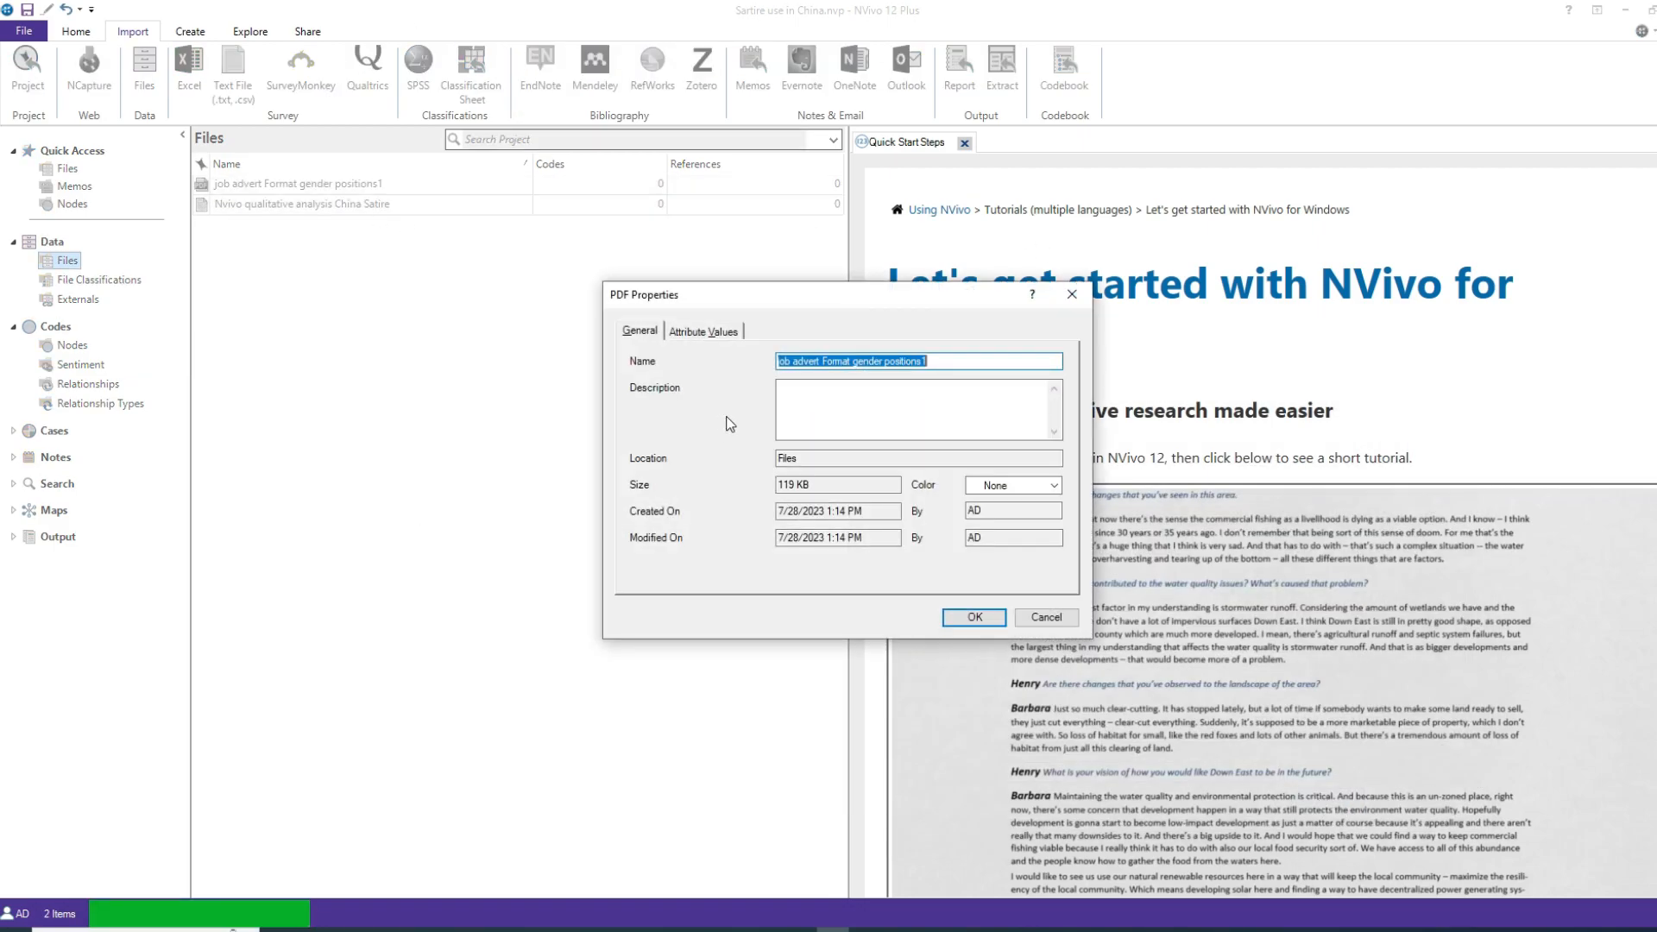
click(998, 619)
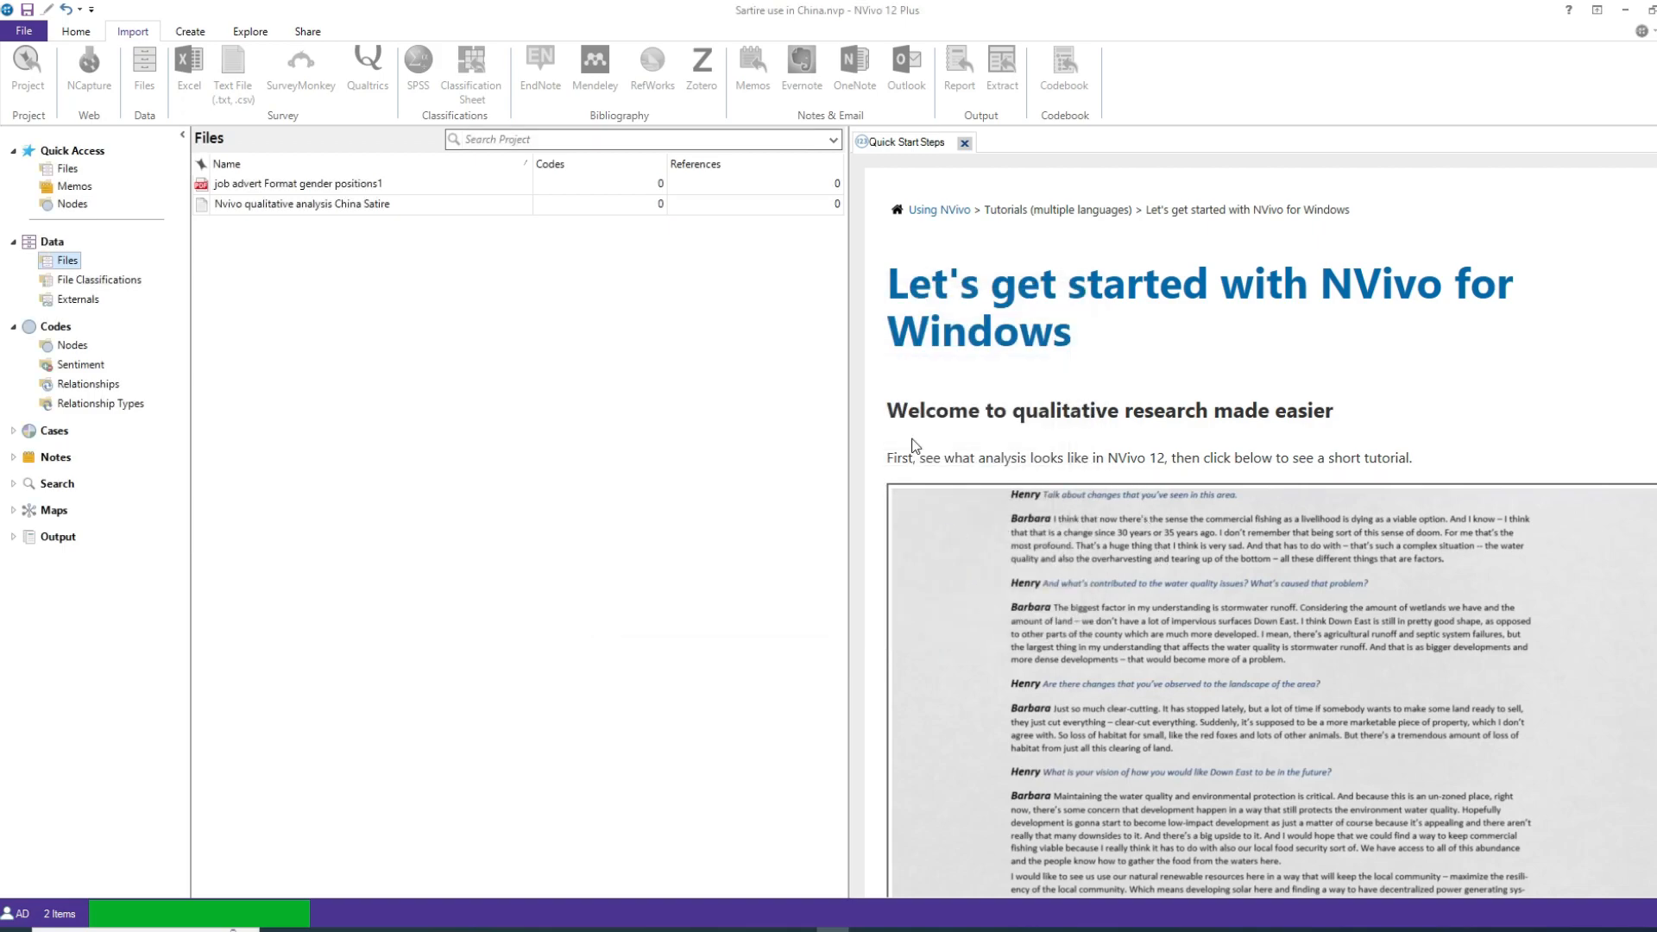
click(335, 188)
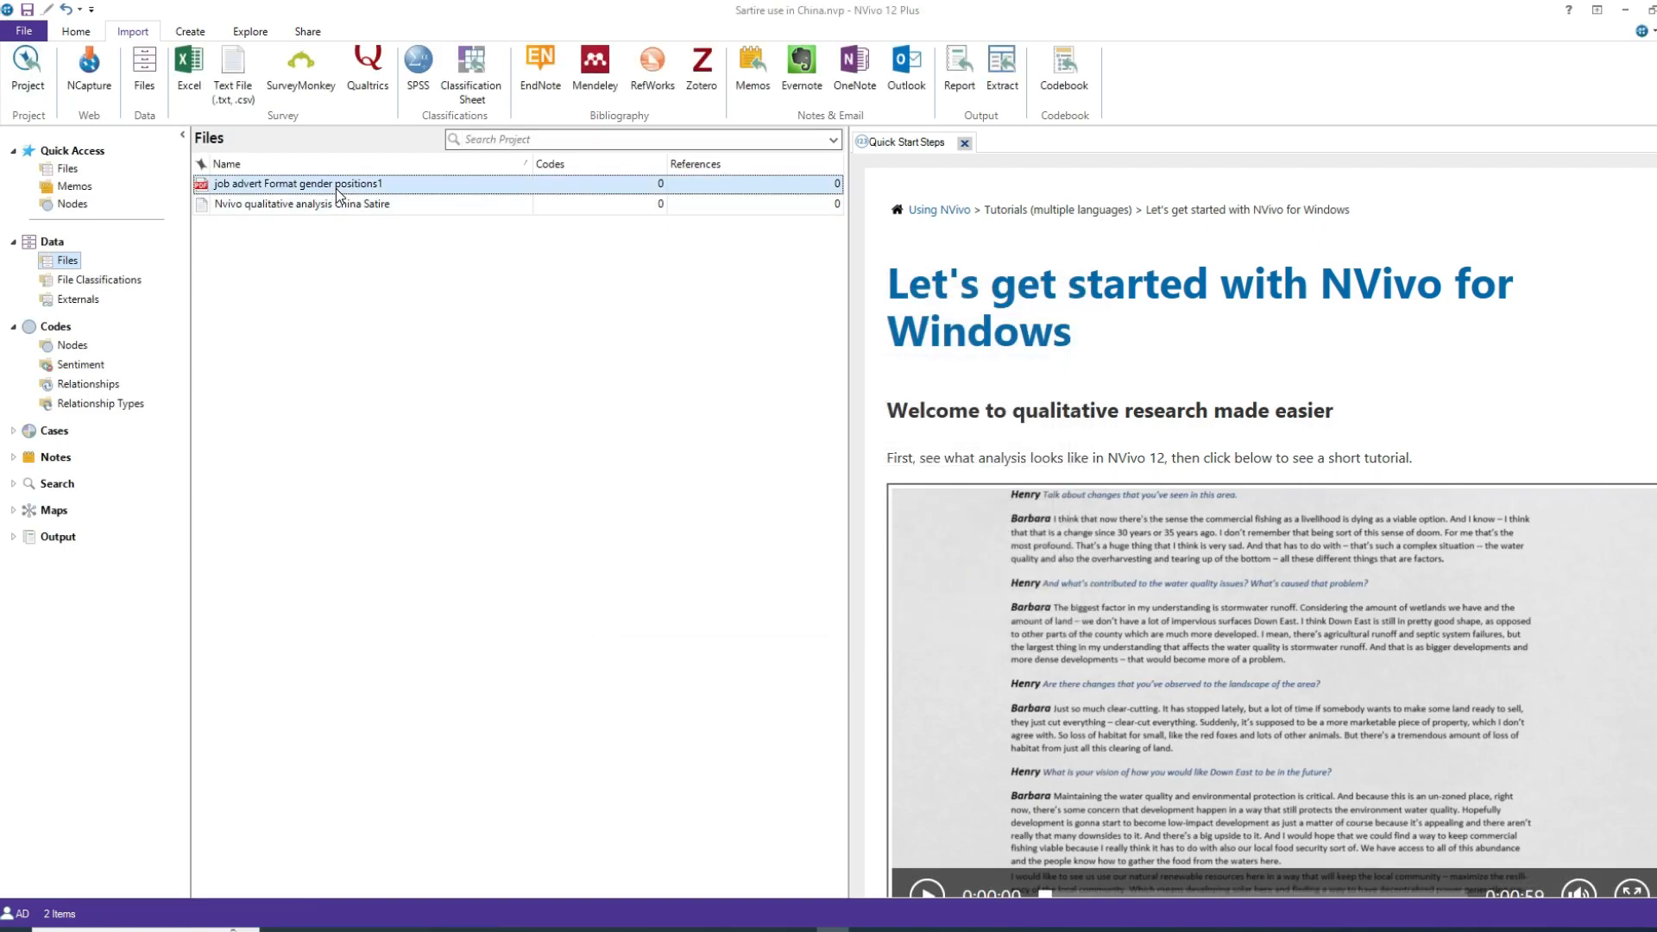
Step: Import the Word document whose name ends in "Revisions" from the Downloads folder into the project files with its default properties
click(145, 76)
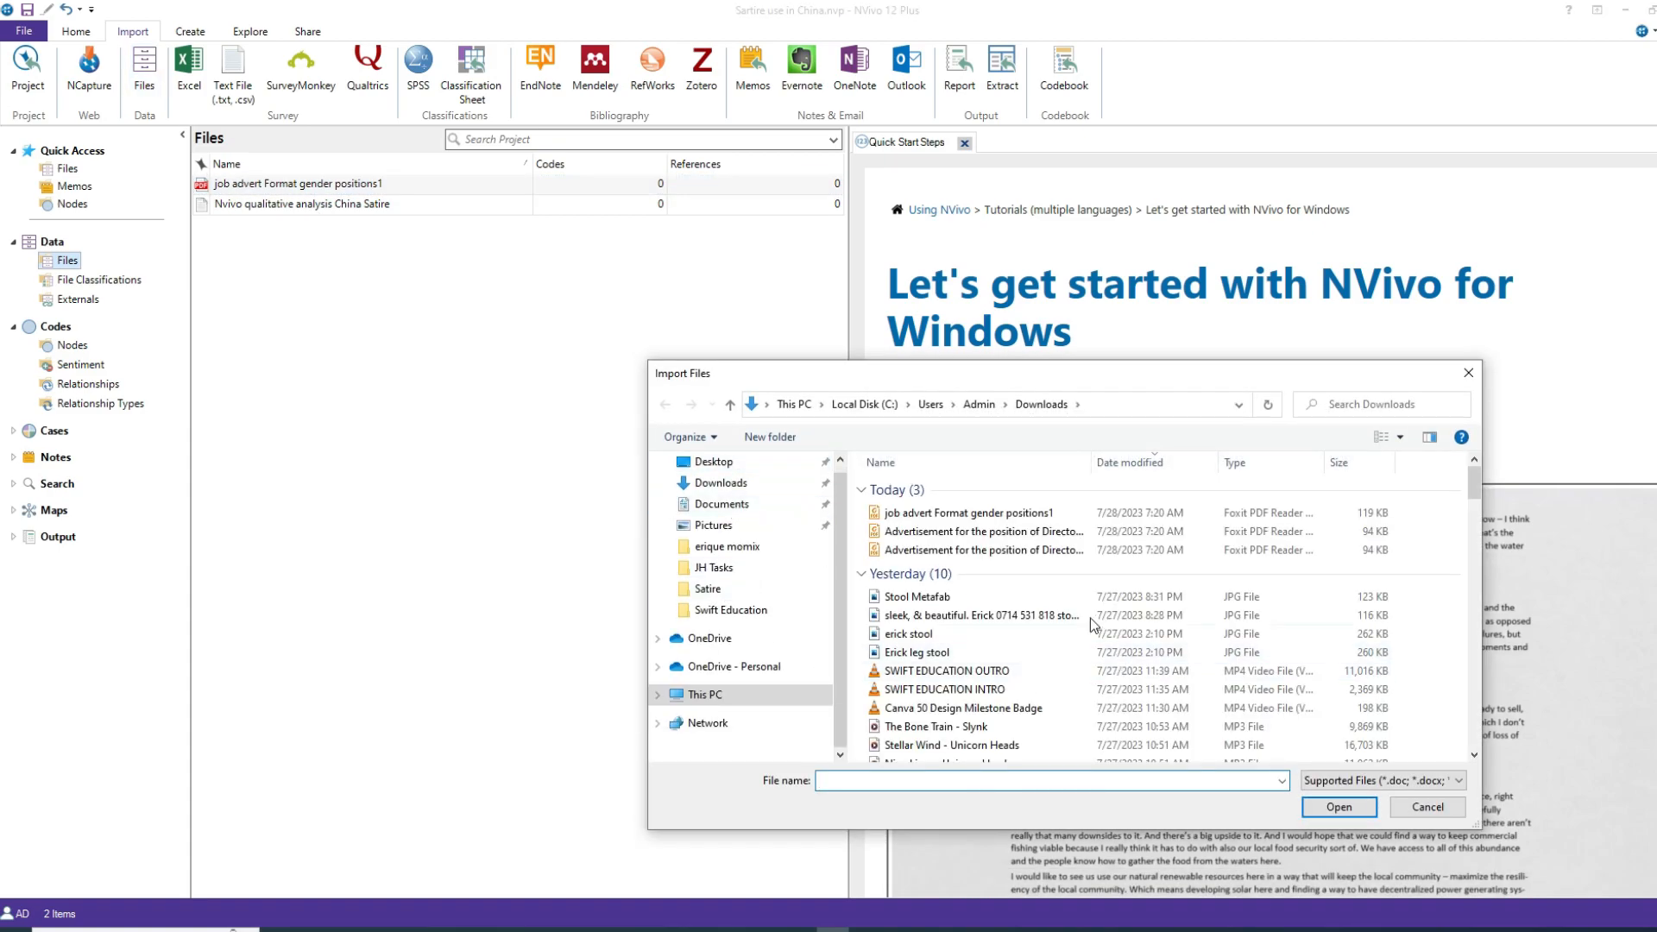
scroll(1090, 618, down, 10)
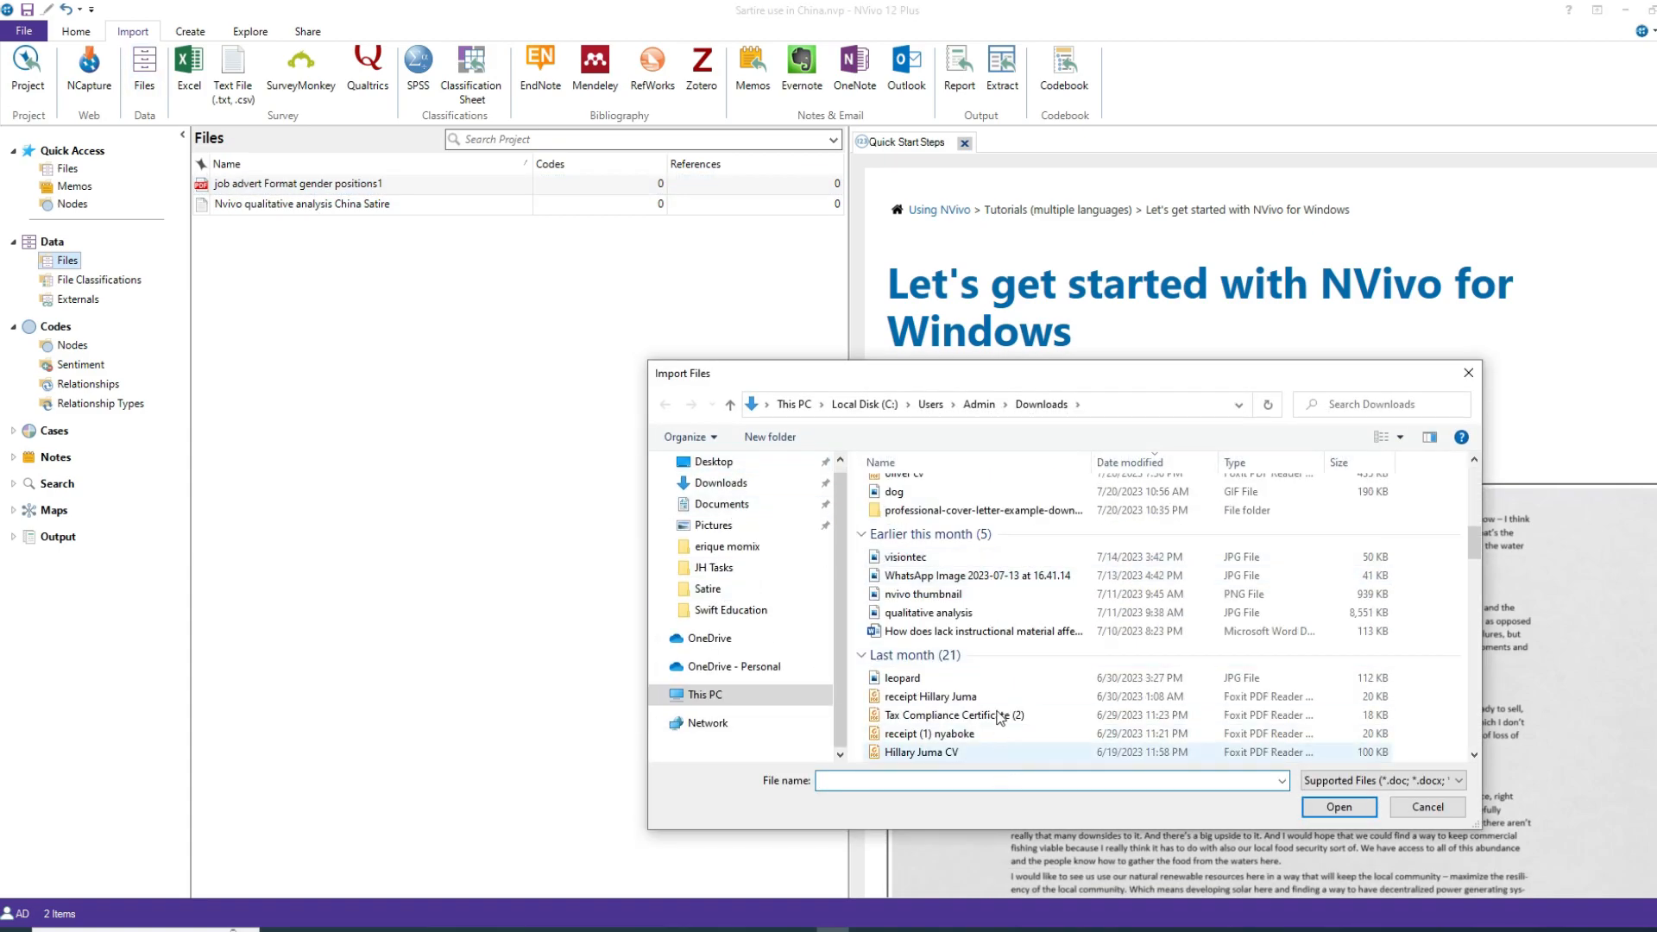
scroll(993, 717, down, 2)
scroll(971, 663, down, 9)
scroll(970, 651, up, 3)
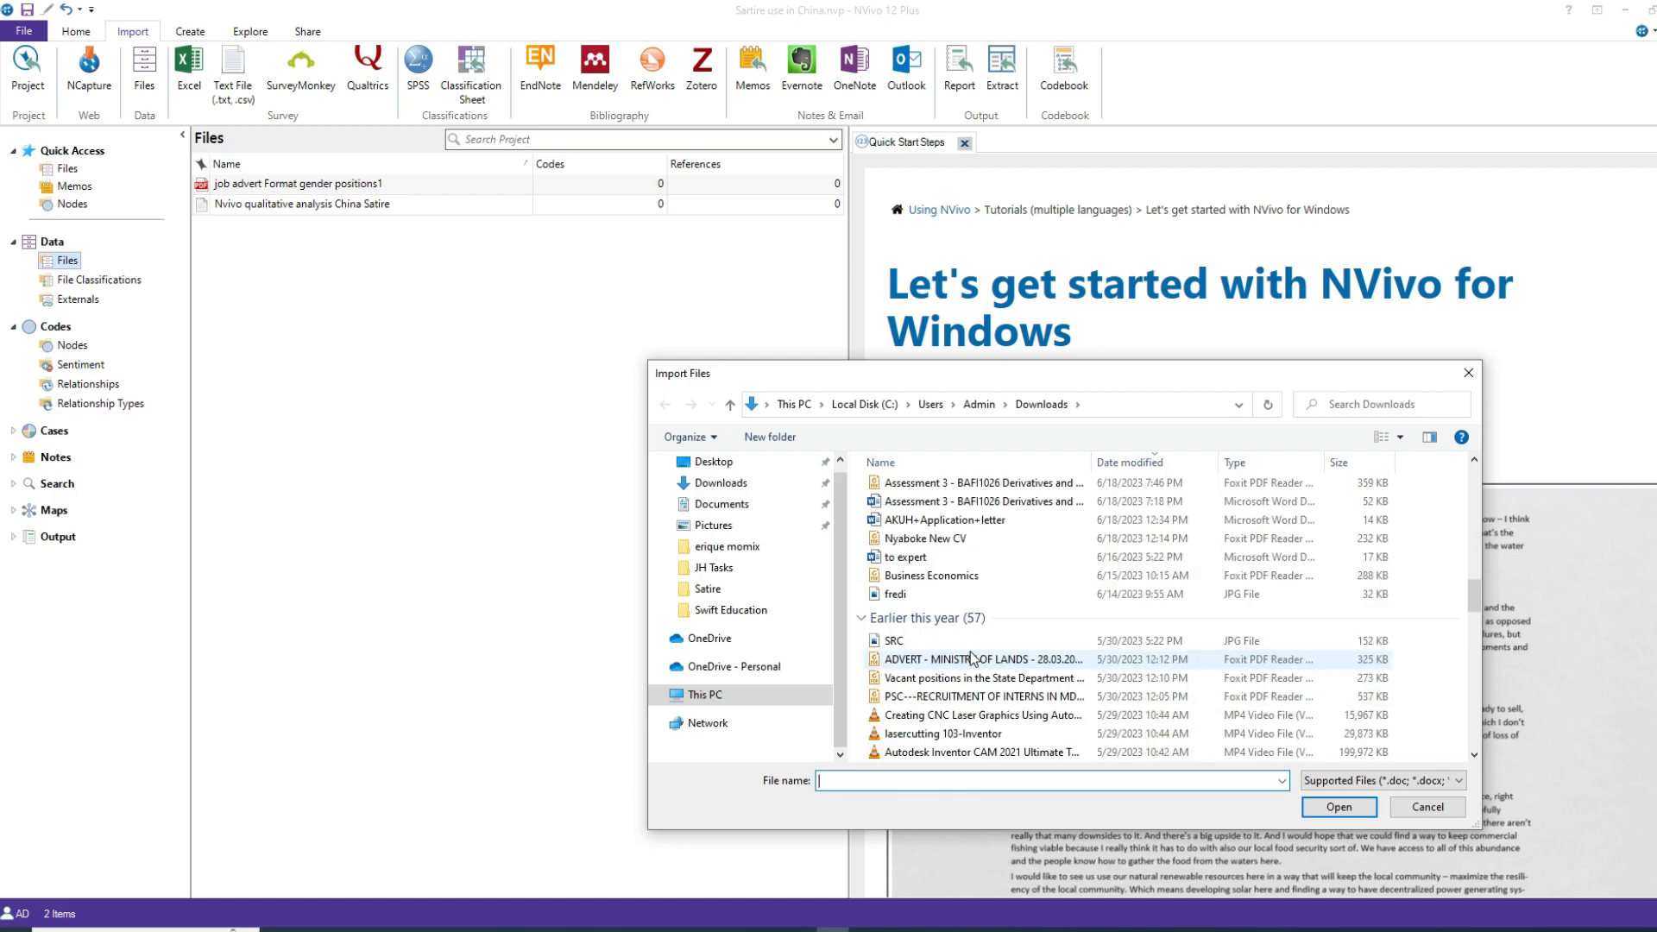
scroll(958, 639, down, 7)
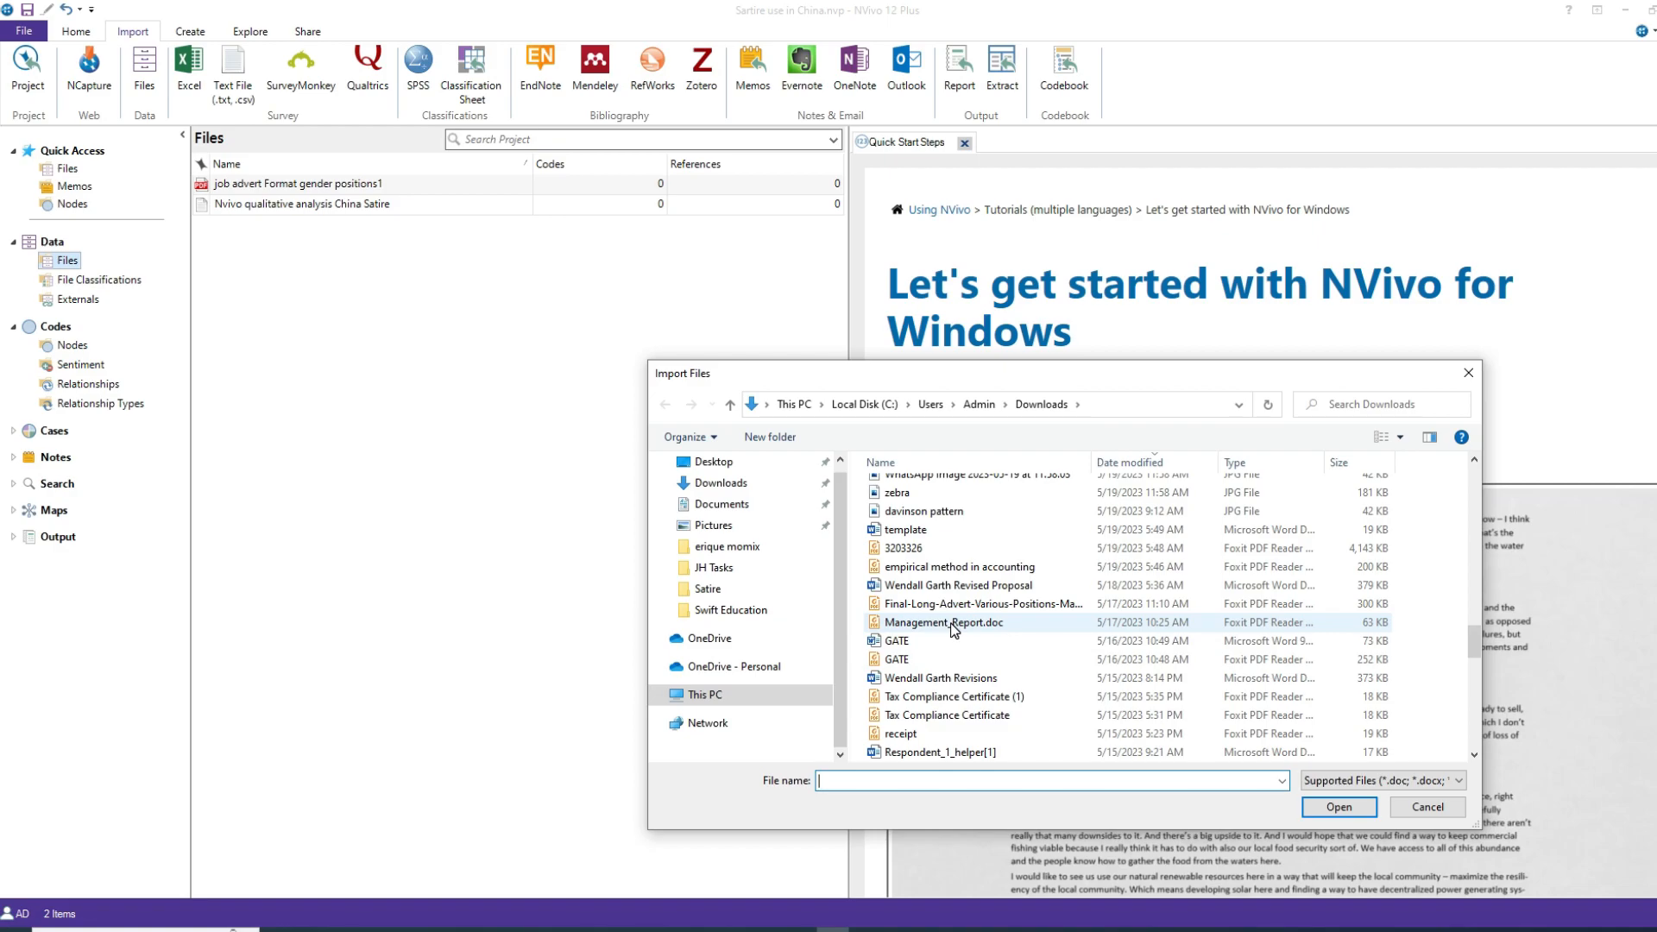
click(973, 681)
click(1339, 808)
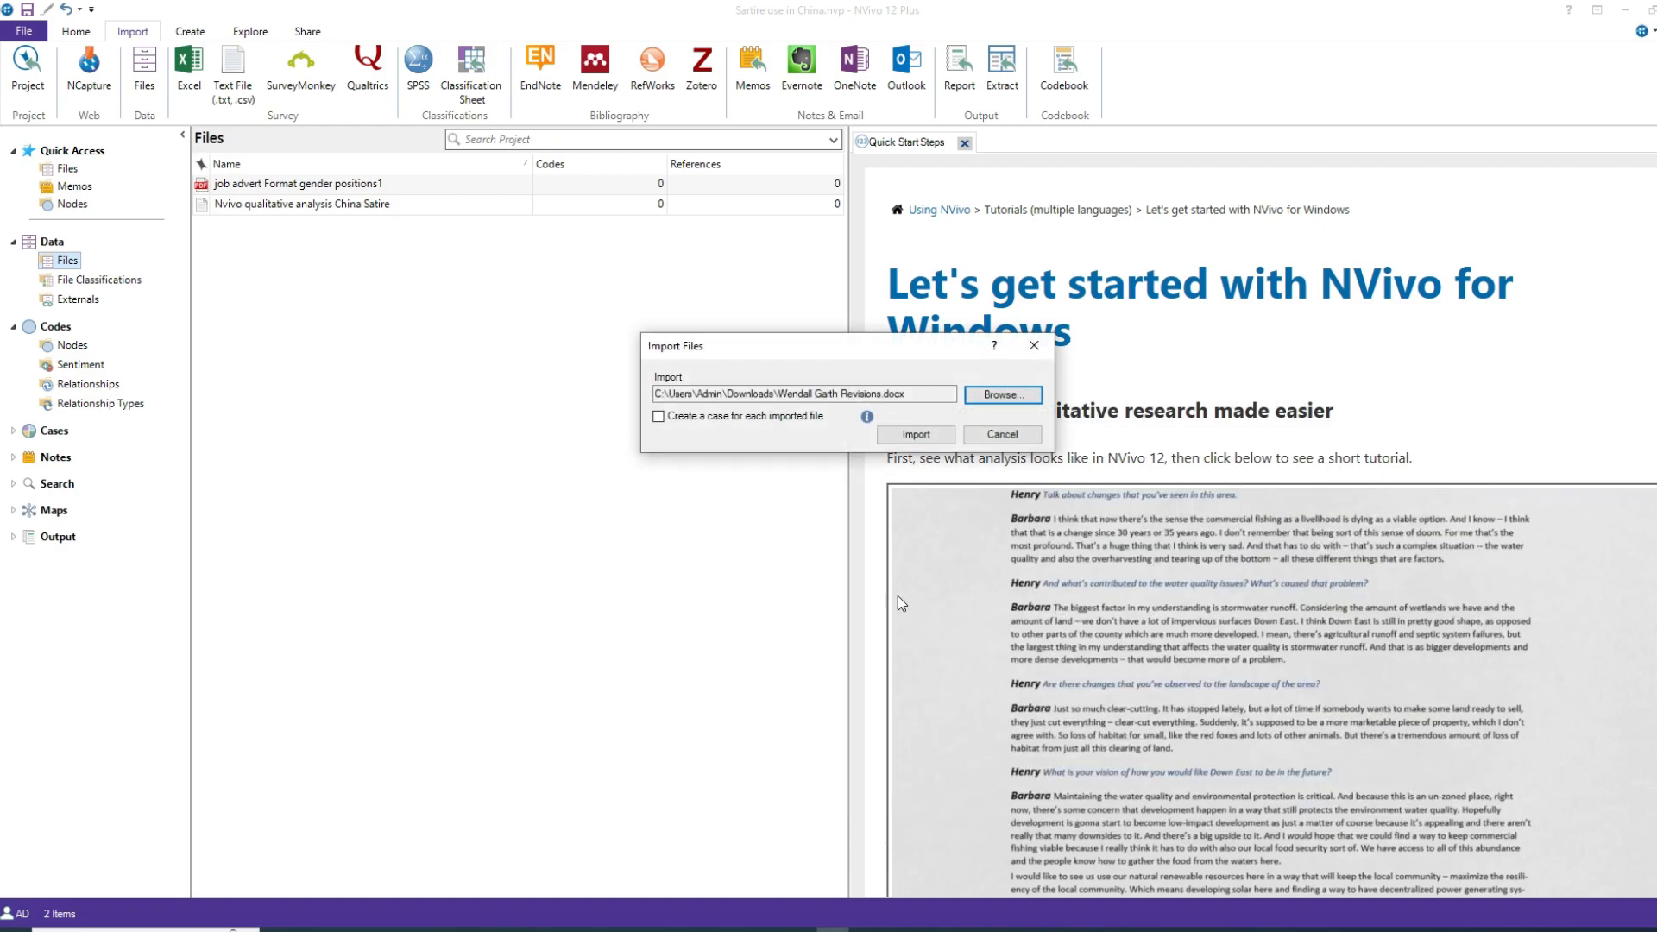
click(916, 436)
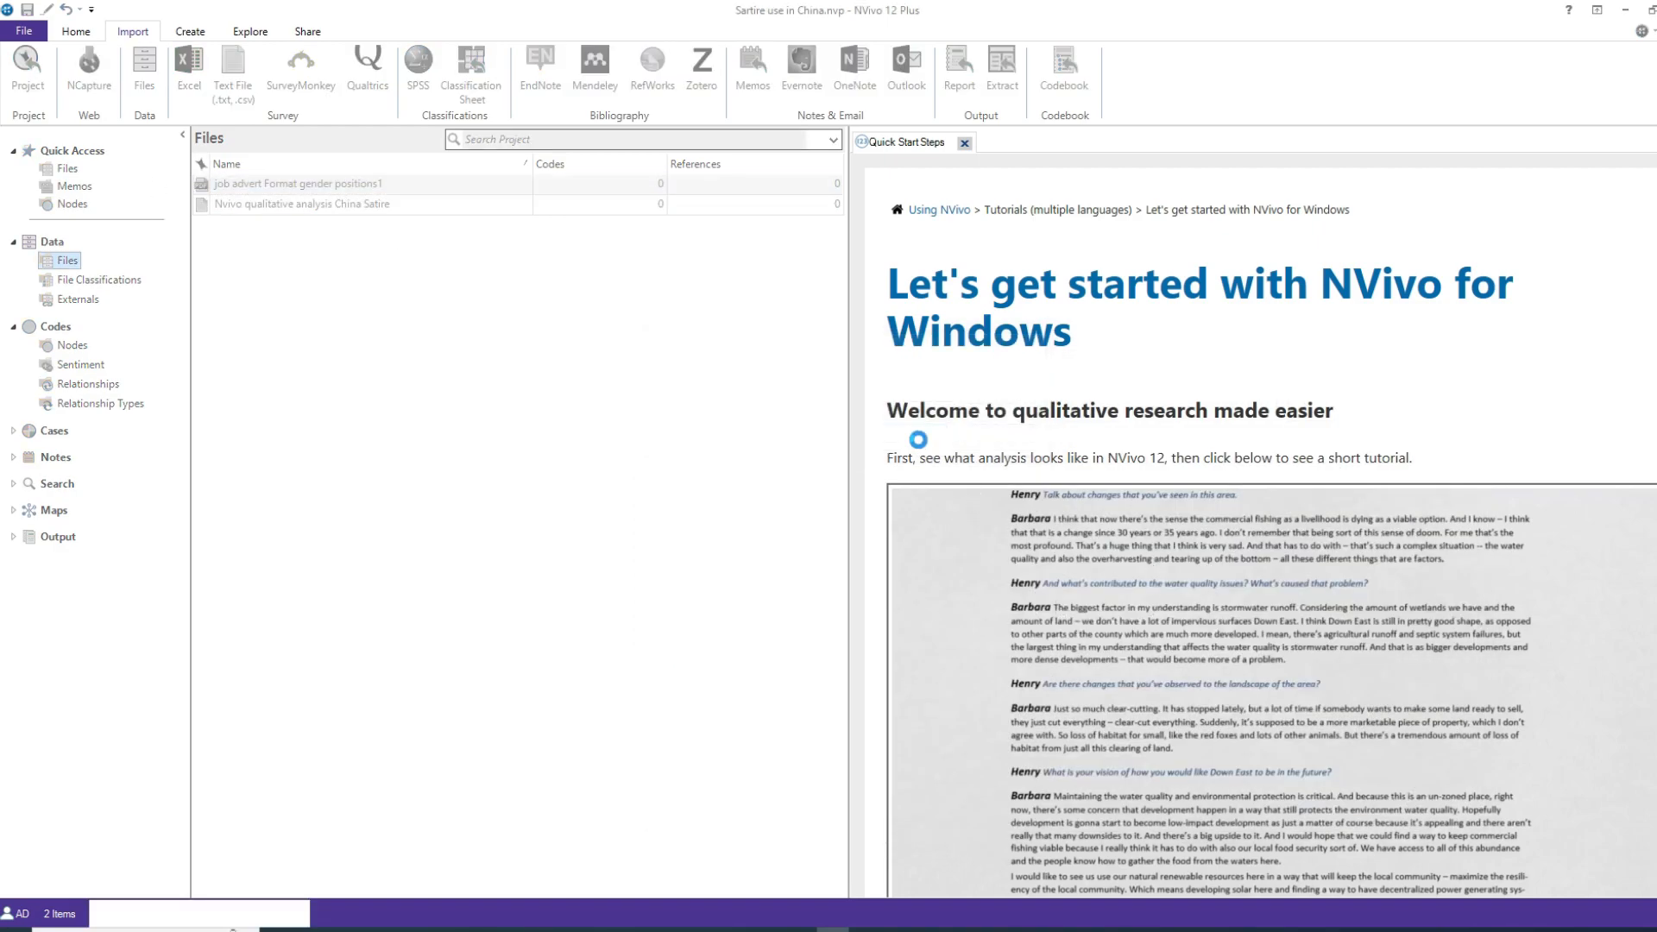
click(962, 623)
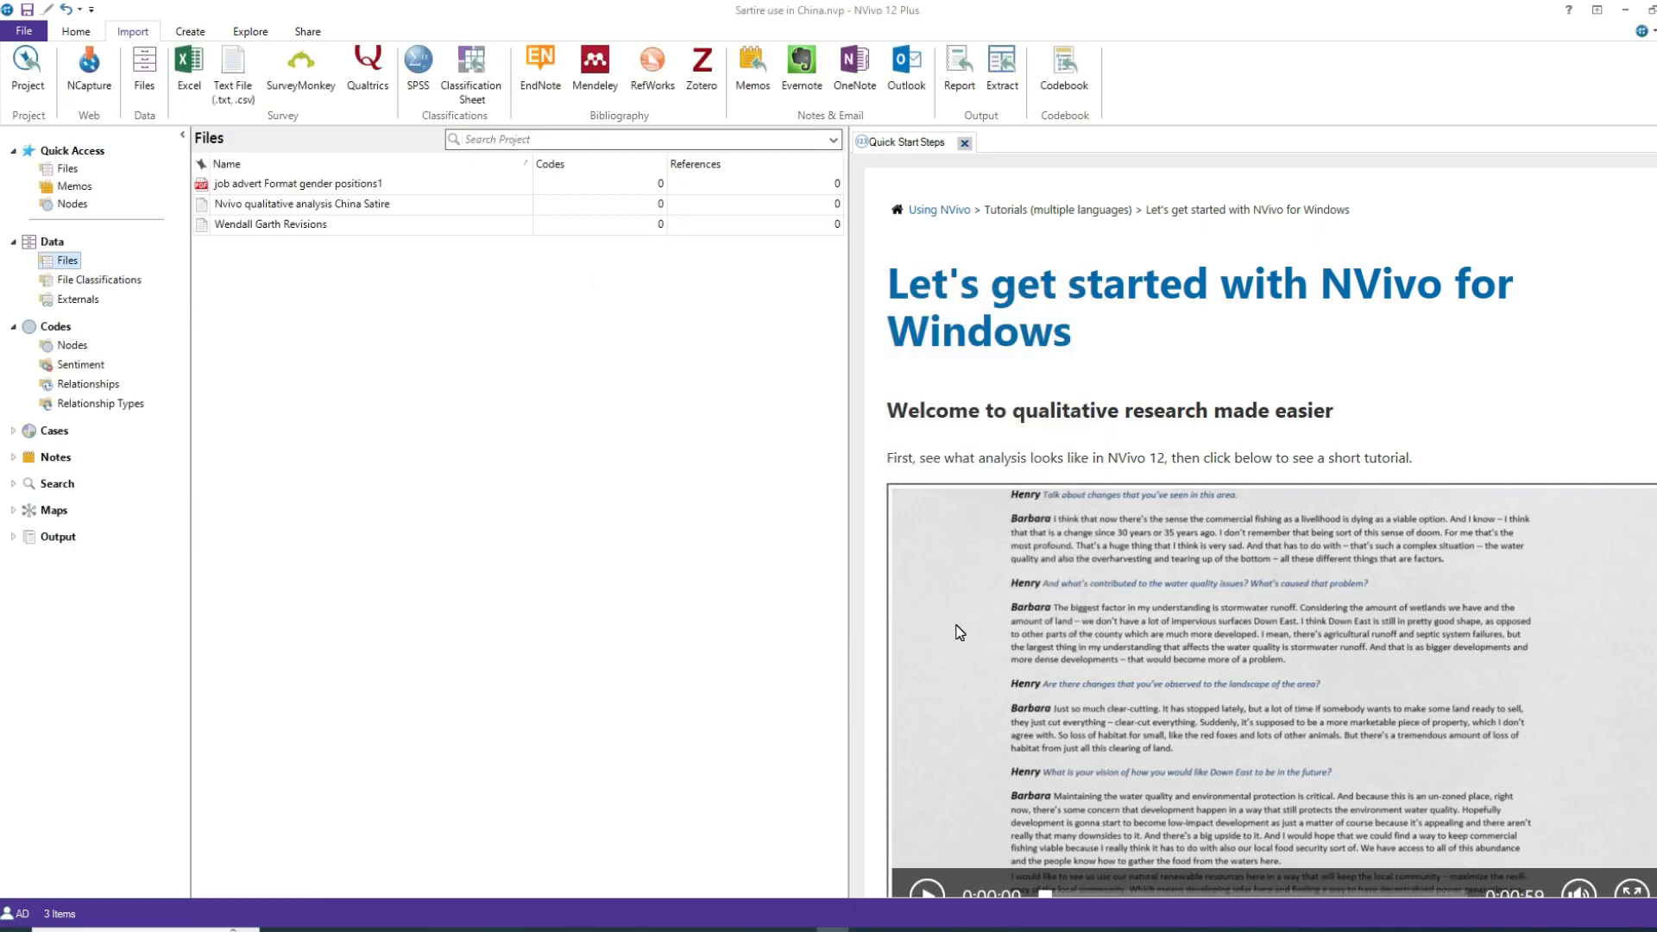